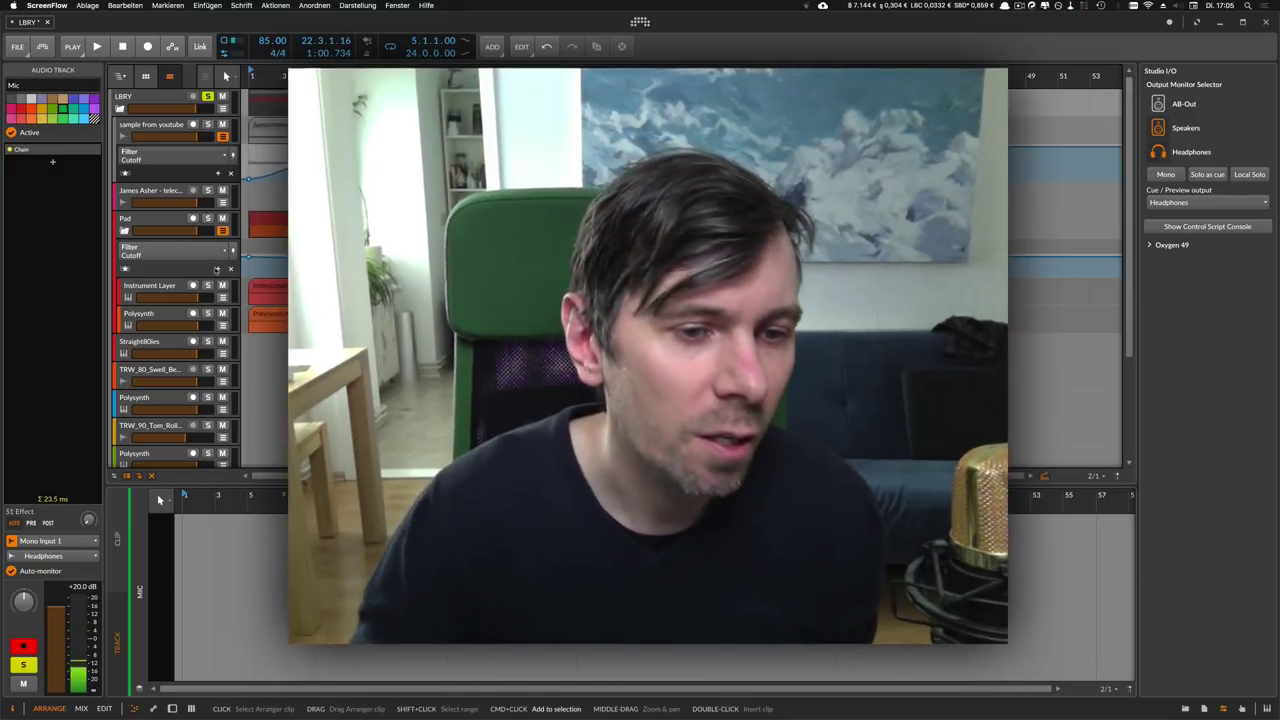
- Solo the Eternety-Pad track, show its device chain and open the Reverb-Grid-2 FX Grid patch
scroll(165, 378, "down", 3)
left_click(165, 378)
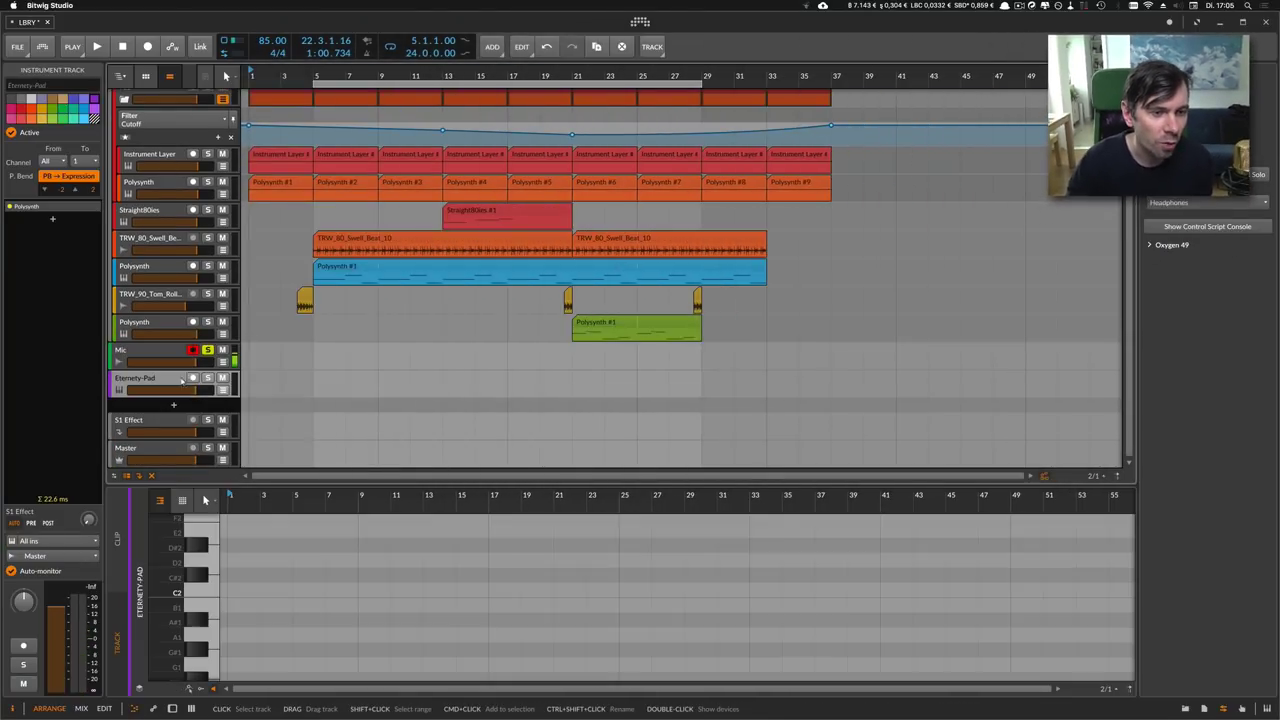
left_click(195, 378)
left_click(207, 378)
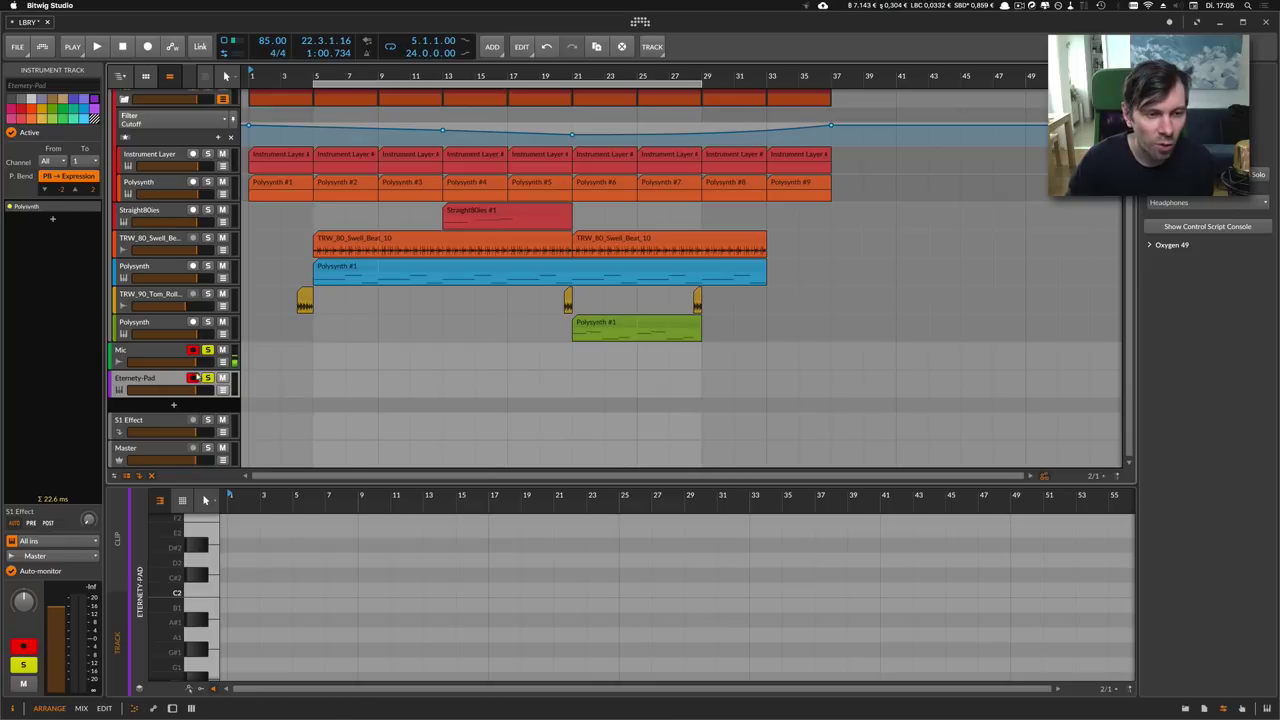
double_click(178, 380)
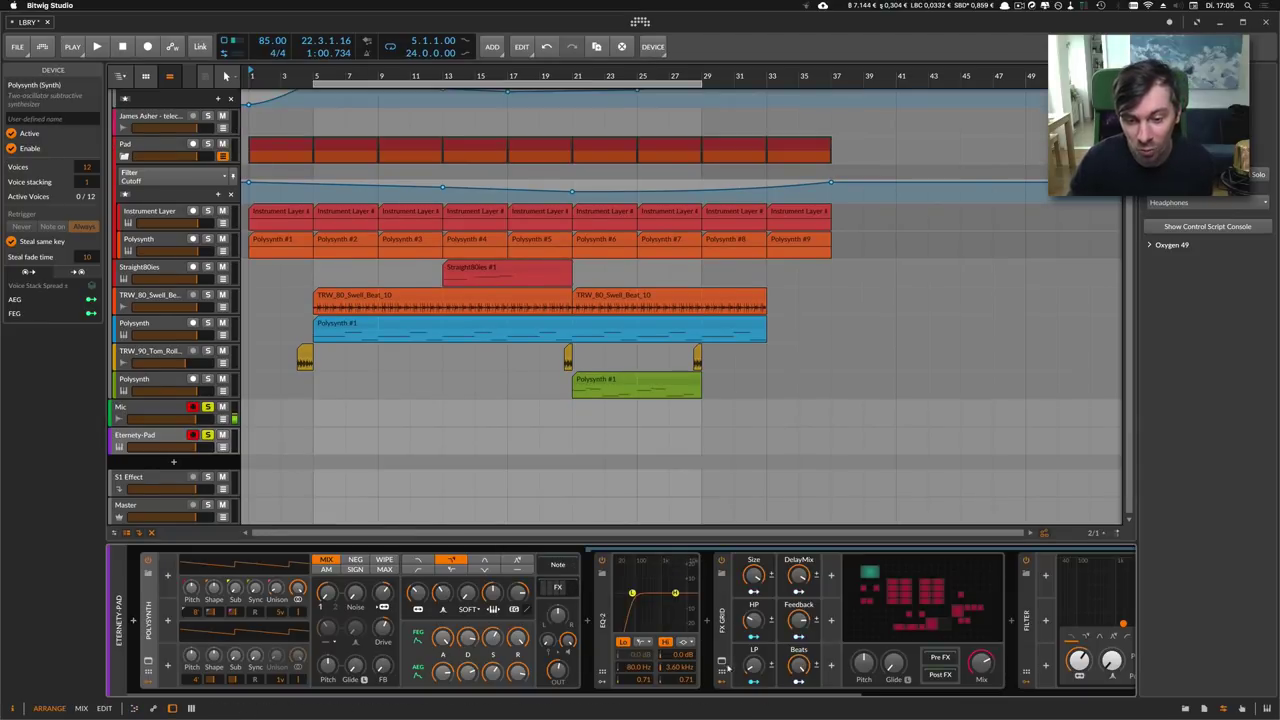
left_click(722, 662)
scroll(648, 415, "down", 1)
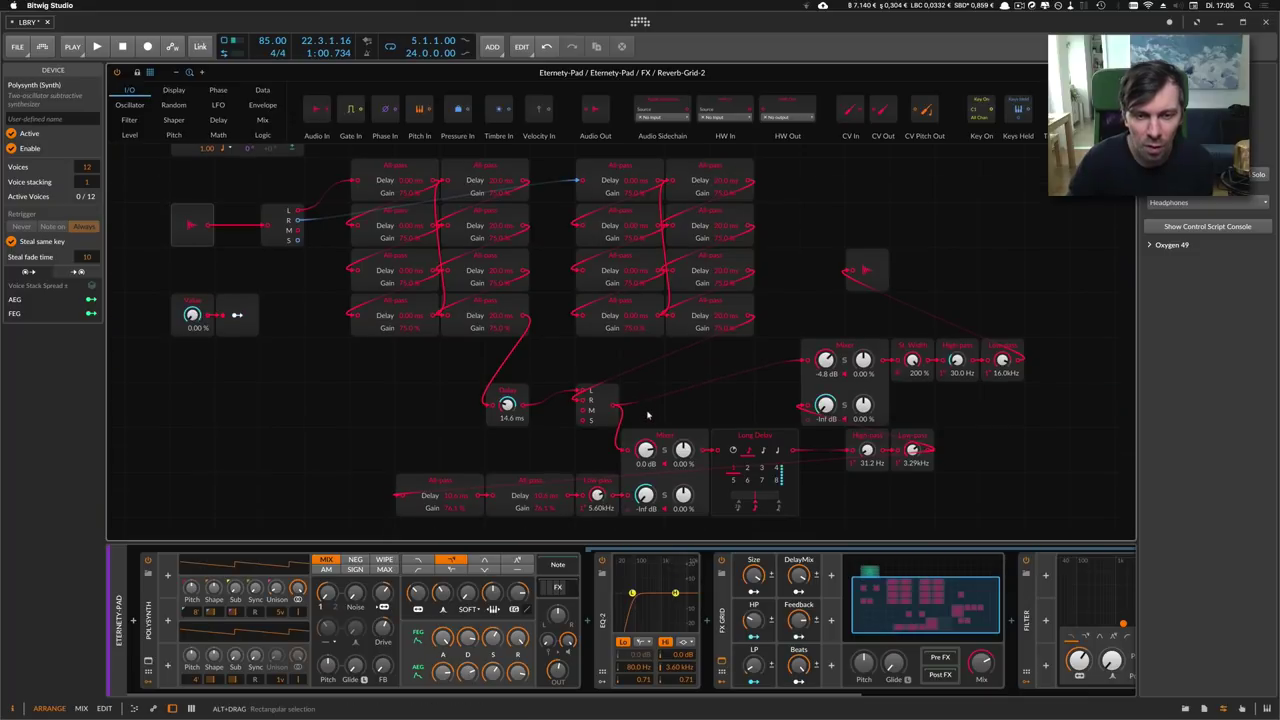
scroll(648, 413, "up", 2)
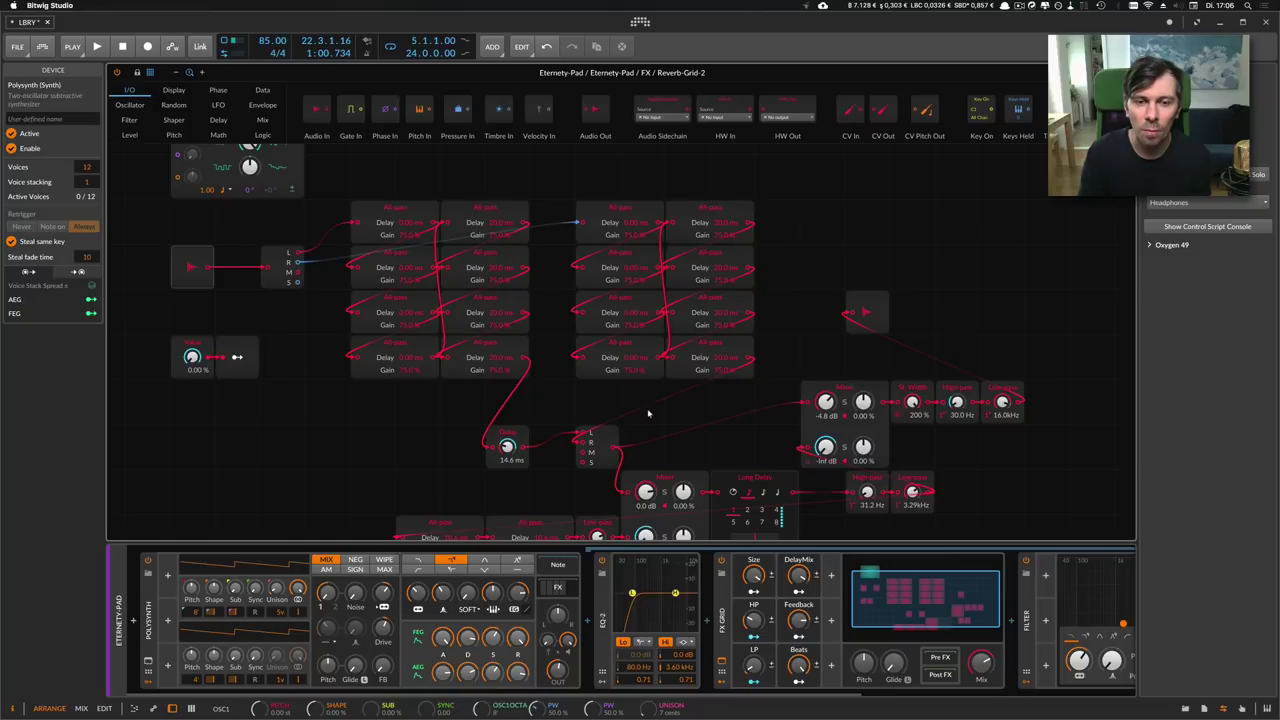
scroll(551, 351, "down", 3)
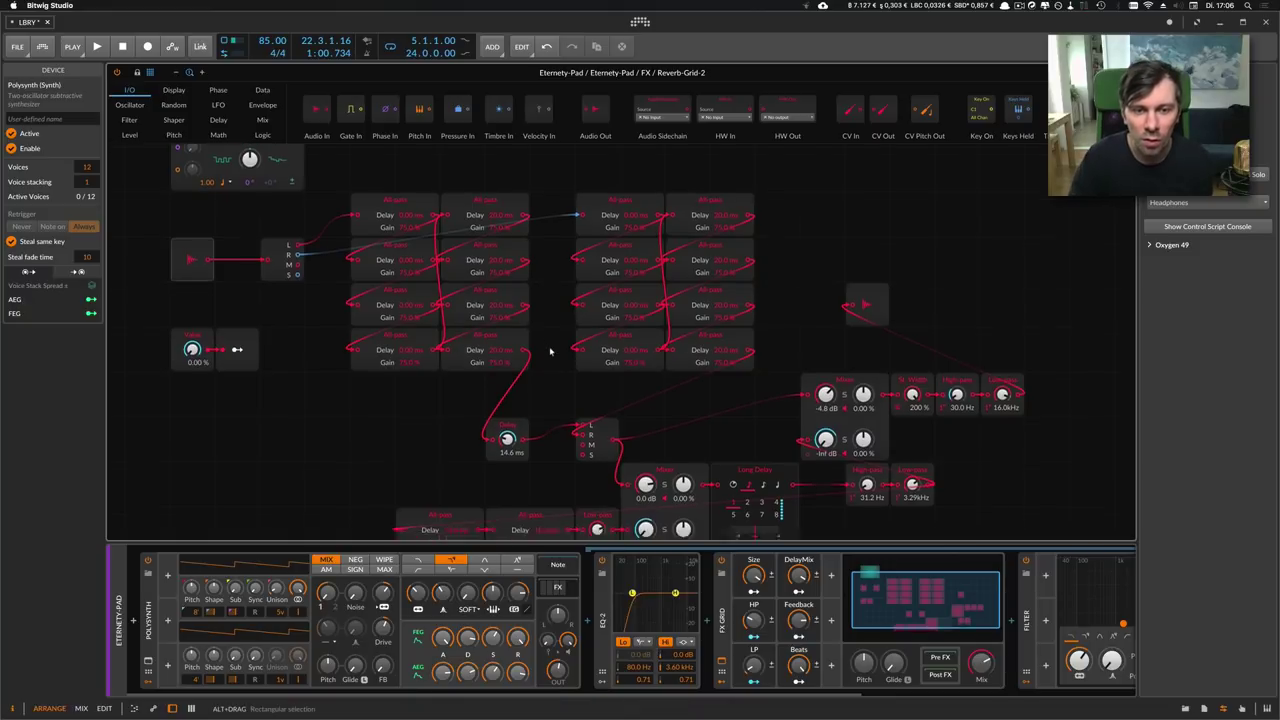
scroll(550, 352, "up", 6)
scroll(550, 351, "down", 2)
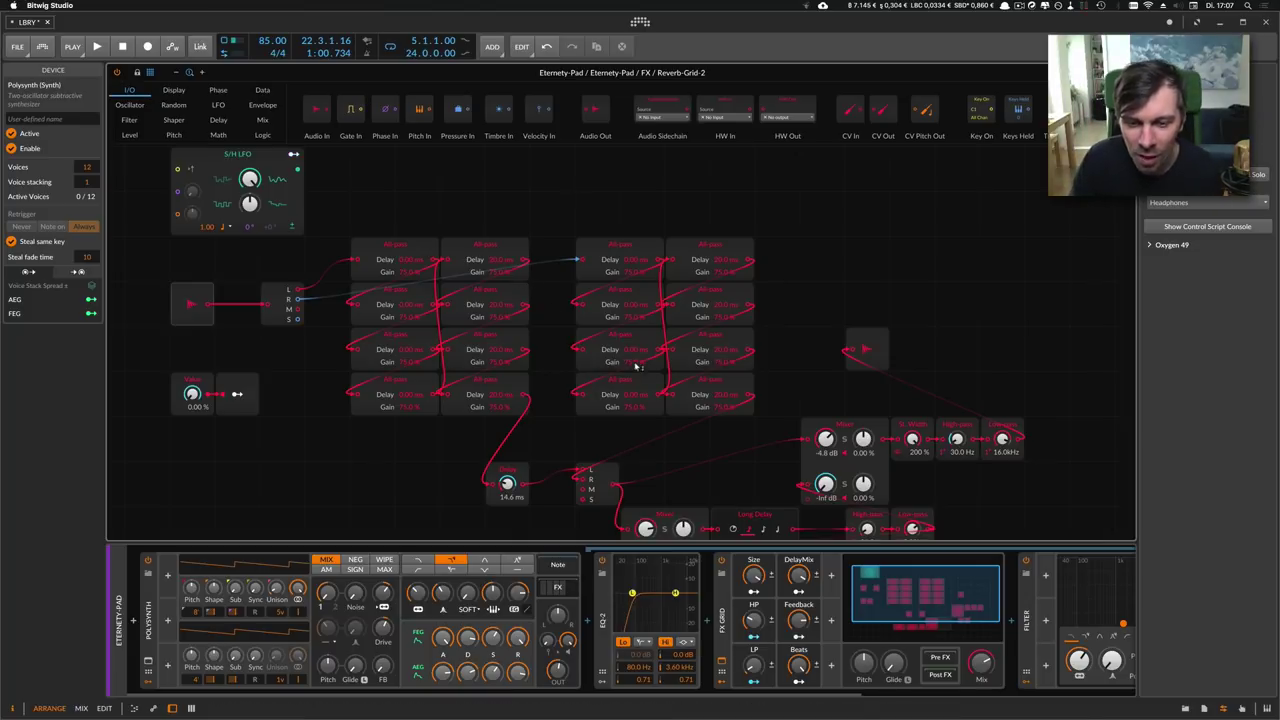
- Bypass the FX Grid reverb to hear the dry Eternety-Pad, then re-enable it
scroll(645, 370, "down", 1)
scroll(640, 368, "up", 1)
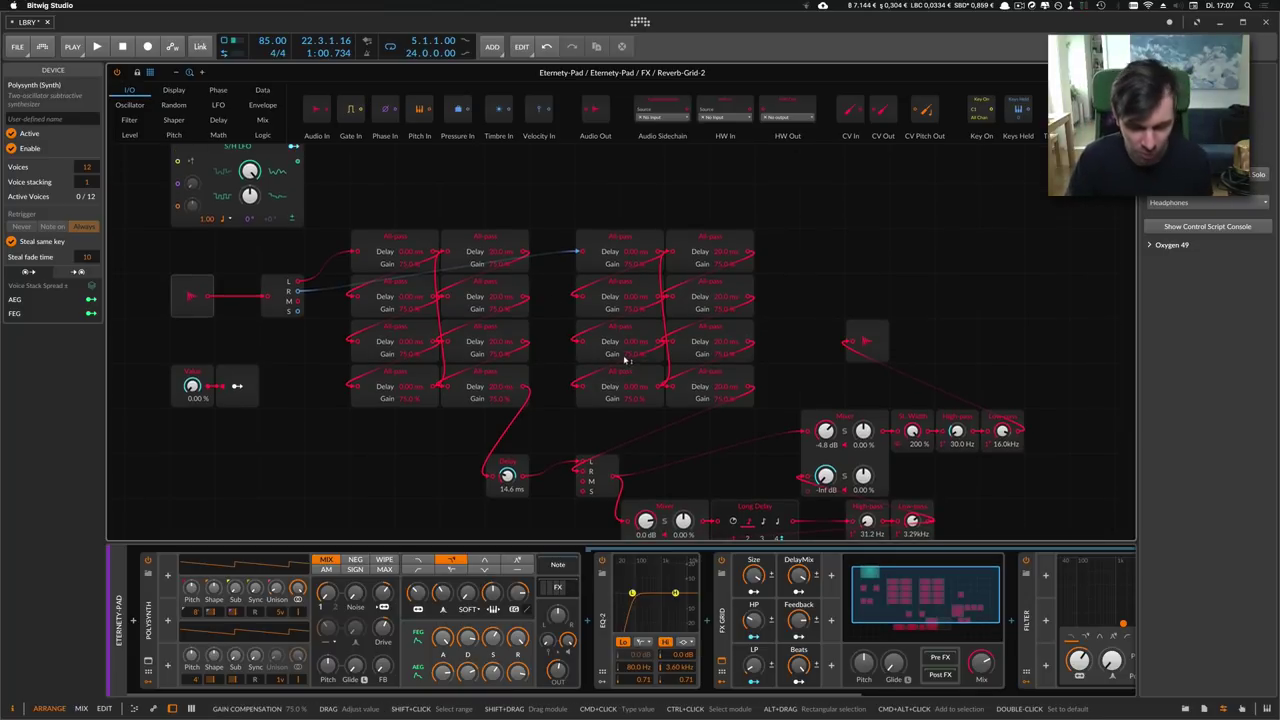
left_click(722, 561)
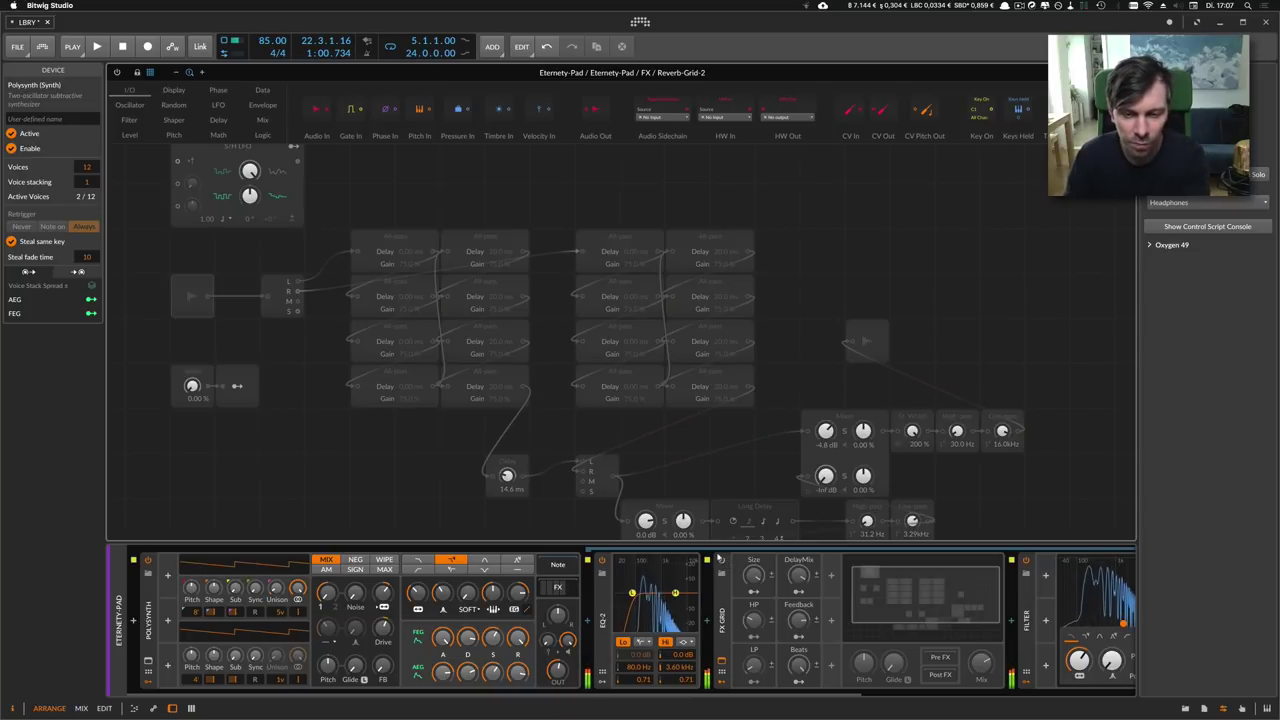
key("Escape")
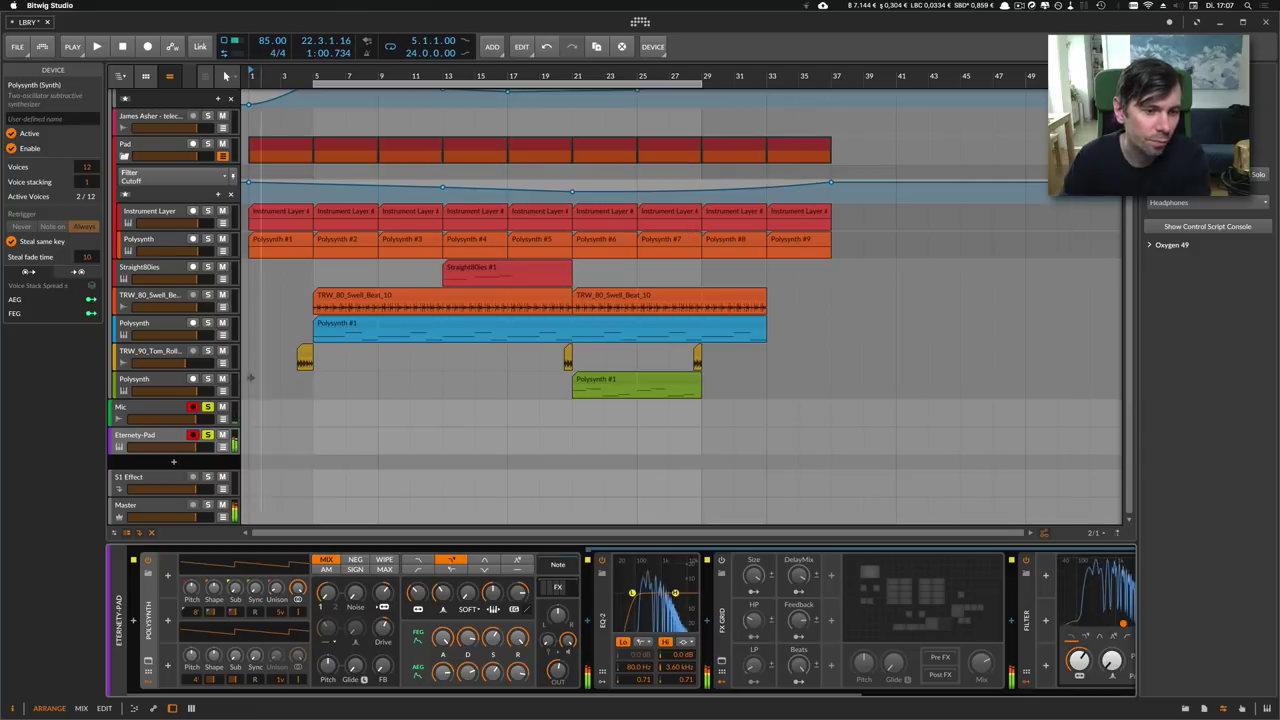
left_click(182, 410)
left_click(150, 437)
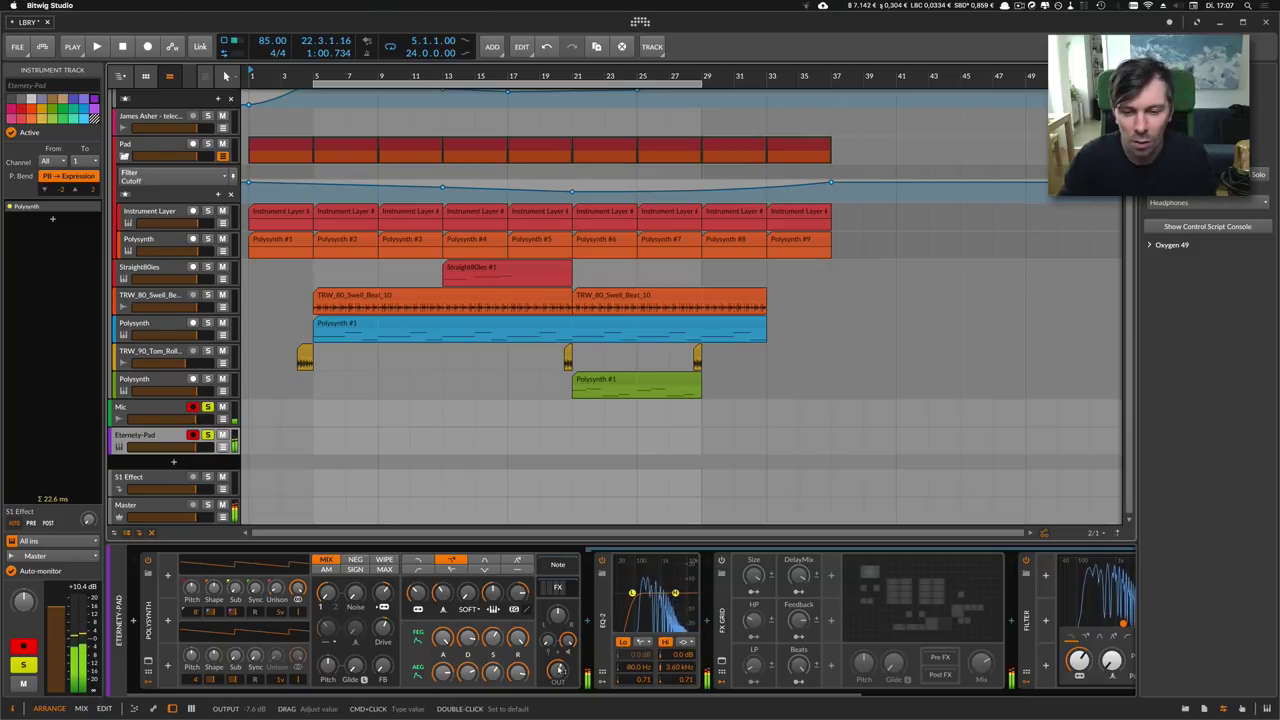
left_click(722, 561)
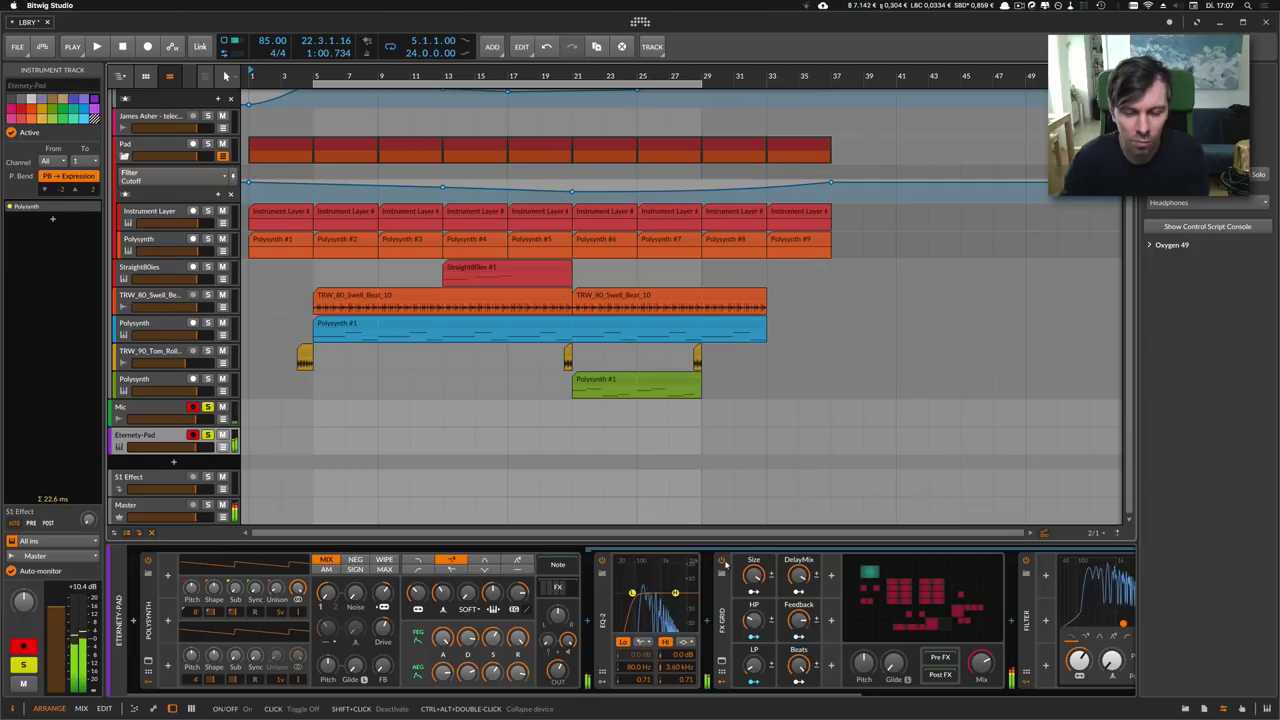
- Nudge the reverb Size to 75.4 %, then lower it to about 38 % in the grid editor
mouse_move(753, 574)
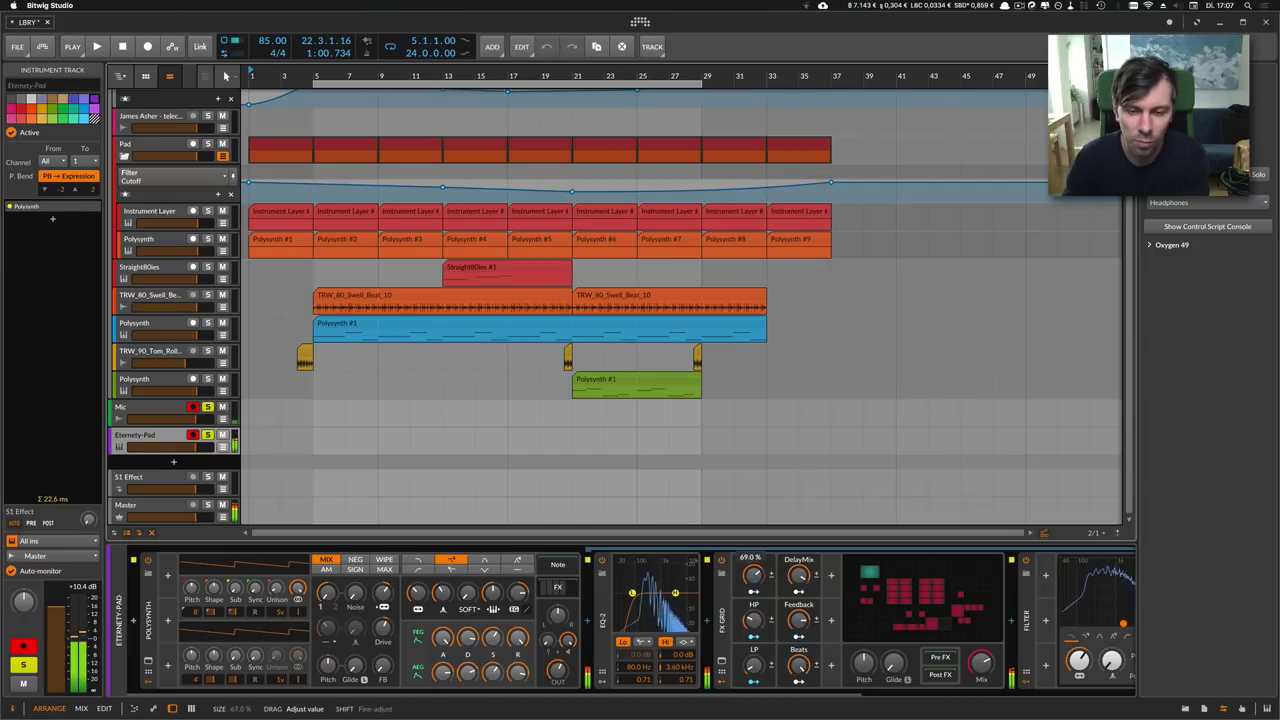
left_click_drag(753, 574, 754, 577)
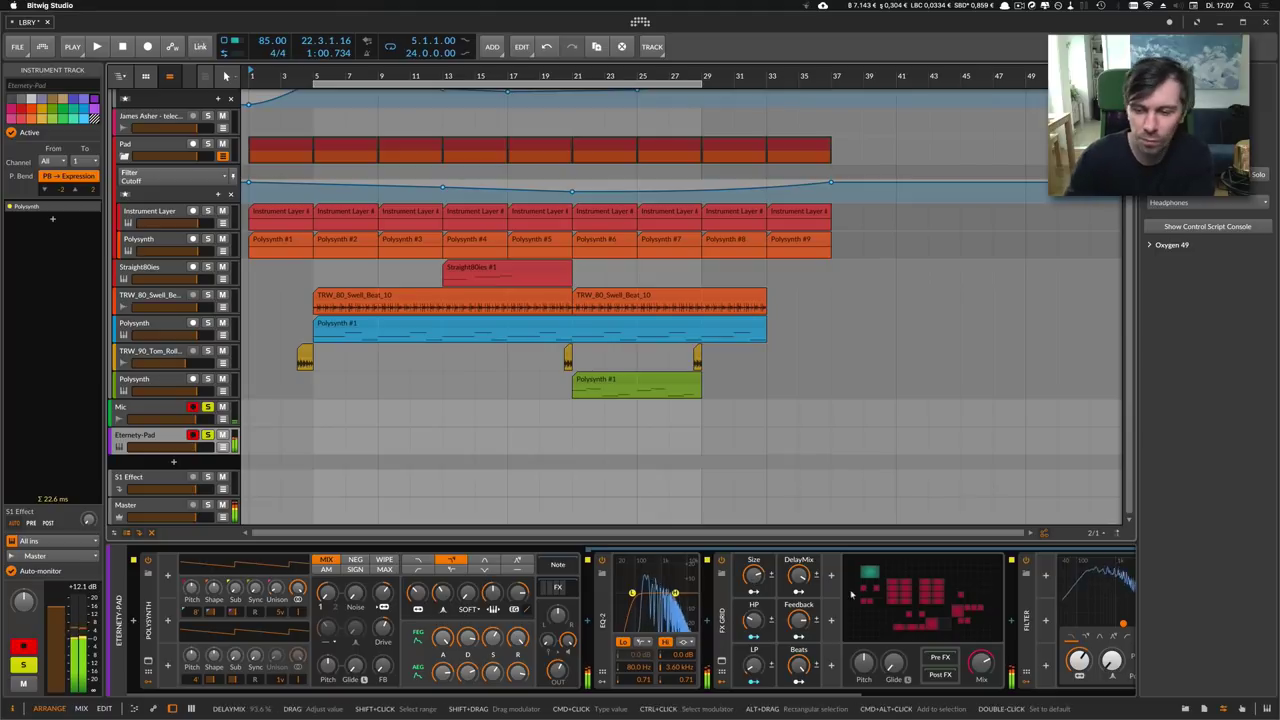
left_click(912, 602)
mouse_move(760, 578)
left_mouse_down()
mouse_move(760, 663)
mouse_move(757, 577)
left_mouse_up()
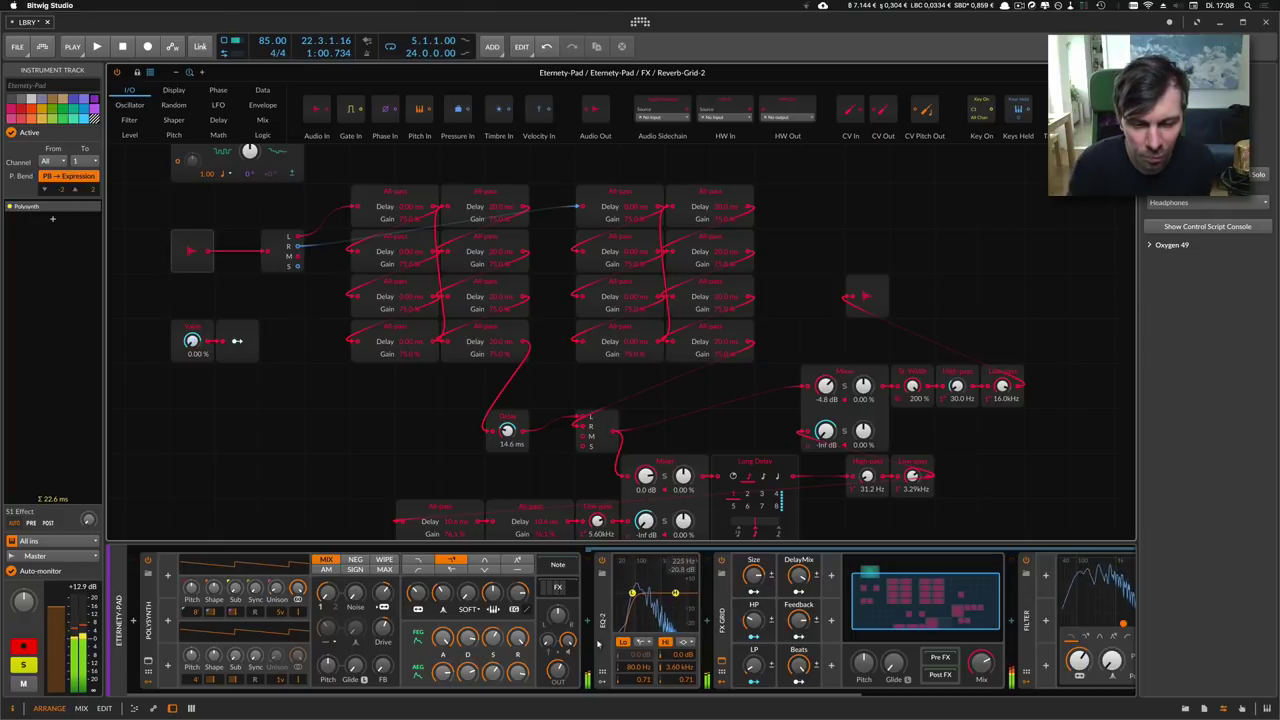
- Turn the Polysynth output down to -19.1 dB and inspect the Size macro's mapped parameters and Value module
left_click_drag(566, 668, 564, 668)
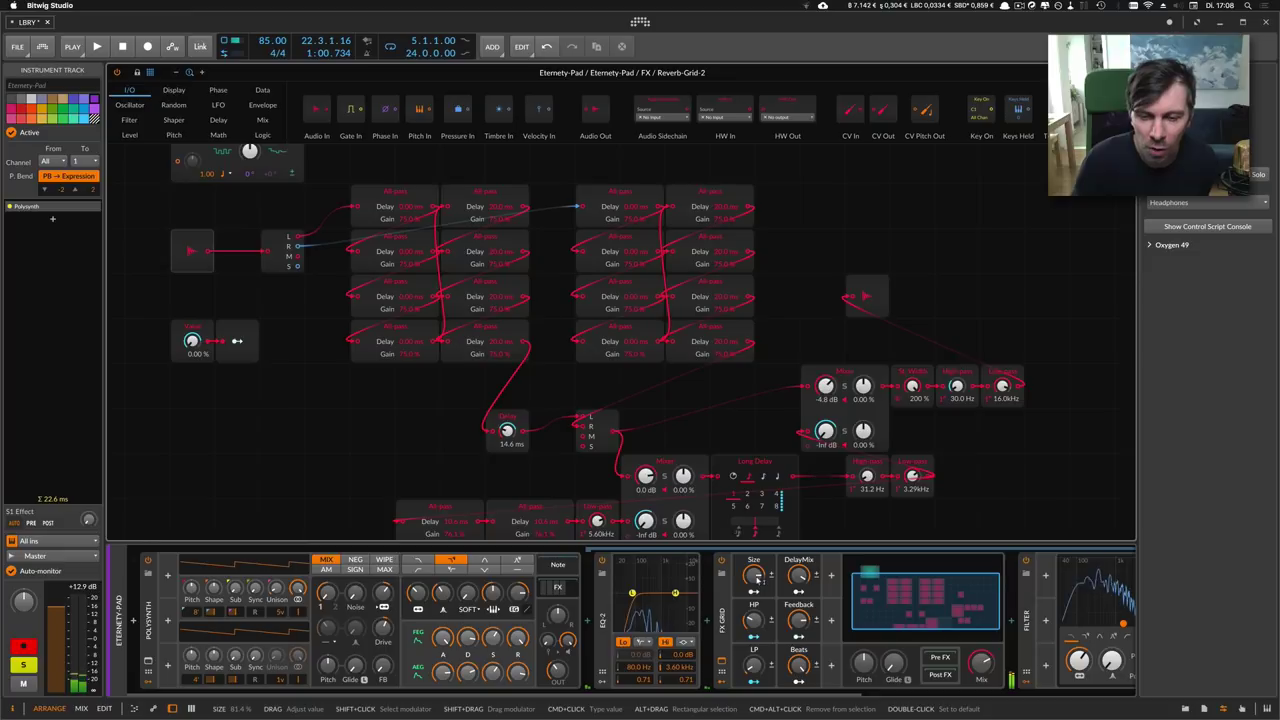
left_click(753, 588)
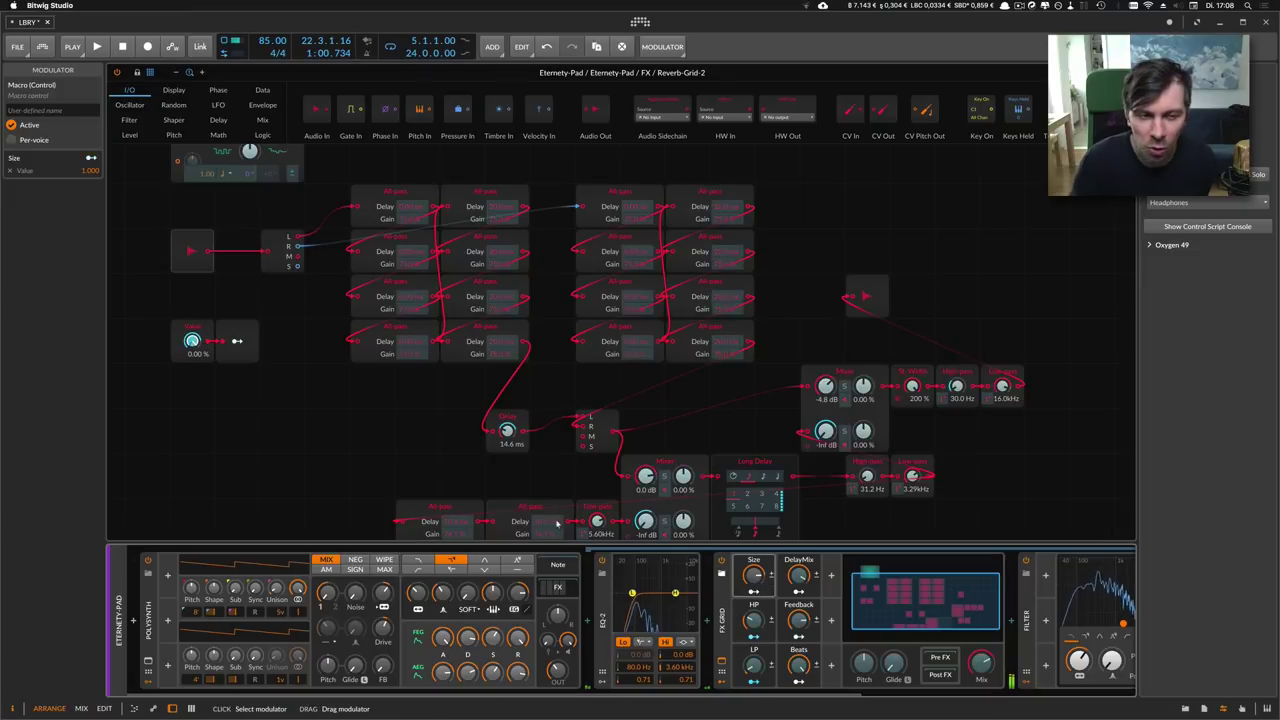
left_click(182, 336)
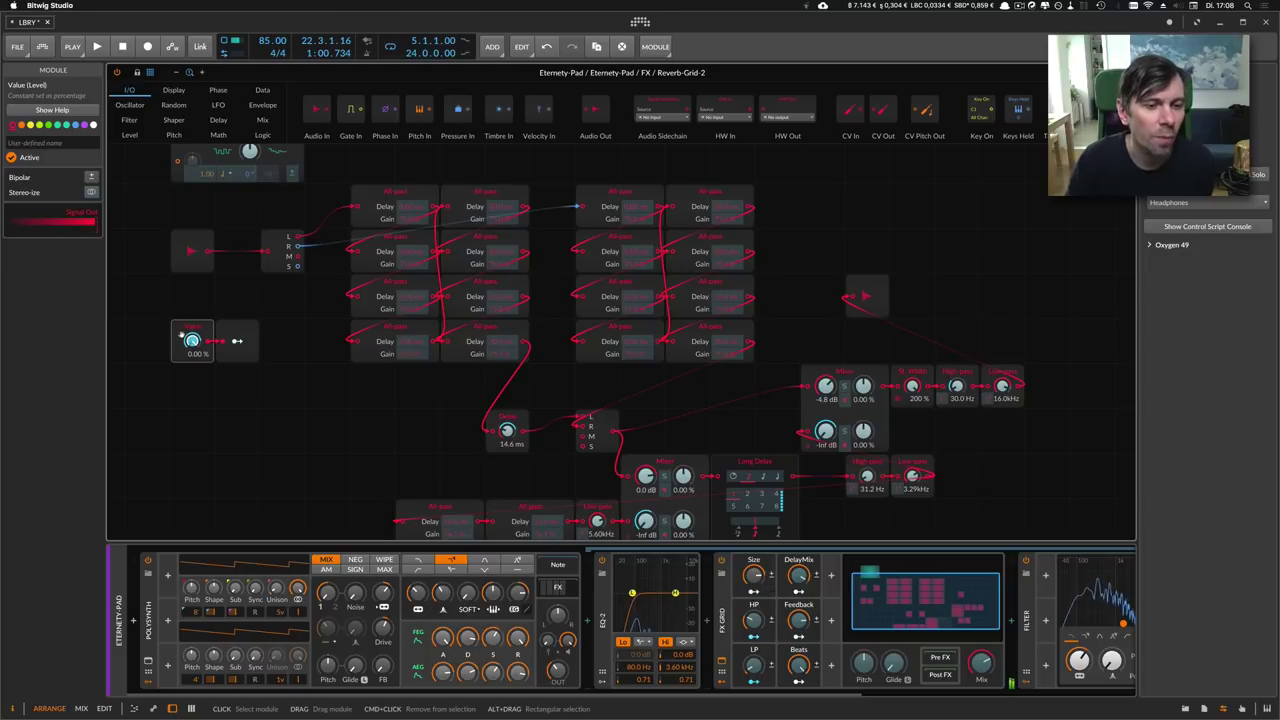
- Read the Show Item Help page for the Modulator Out module, then close it
left_click(233, 336)
right_click(234, 331)
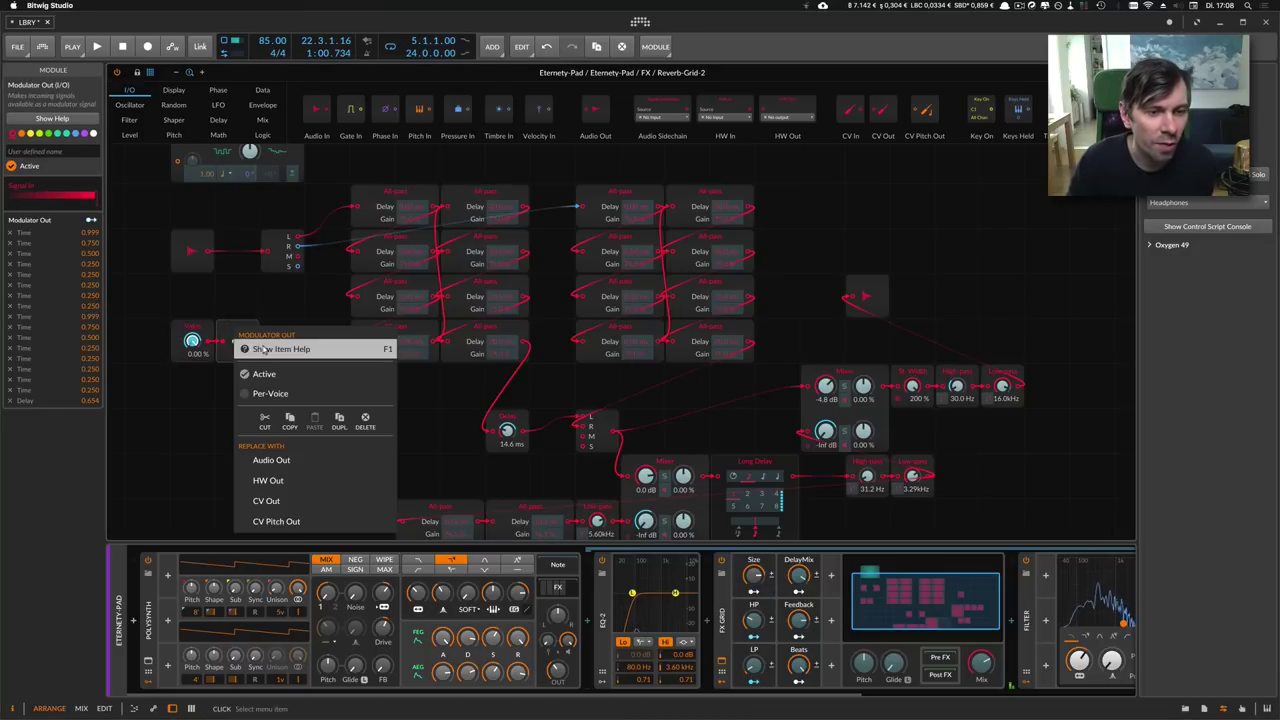
left_click(263, 349)
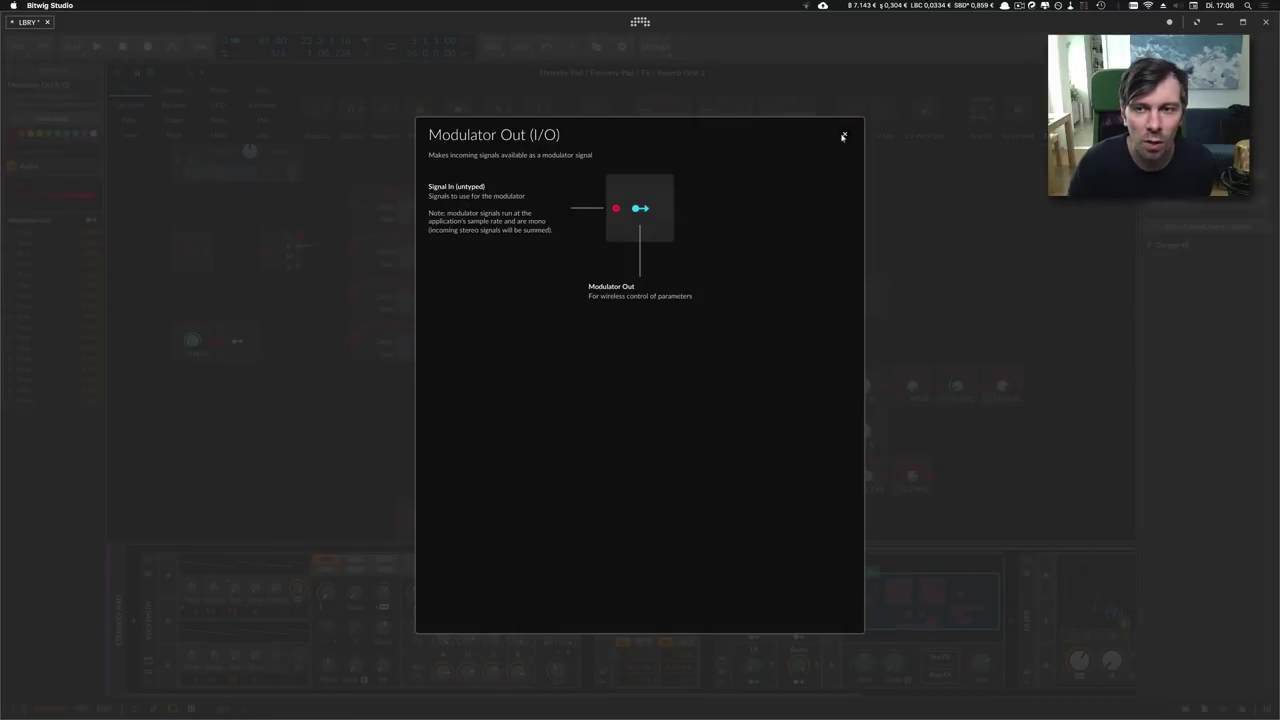
left_click(843, 136)
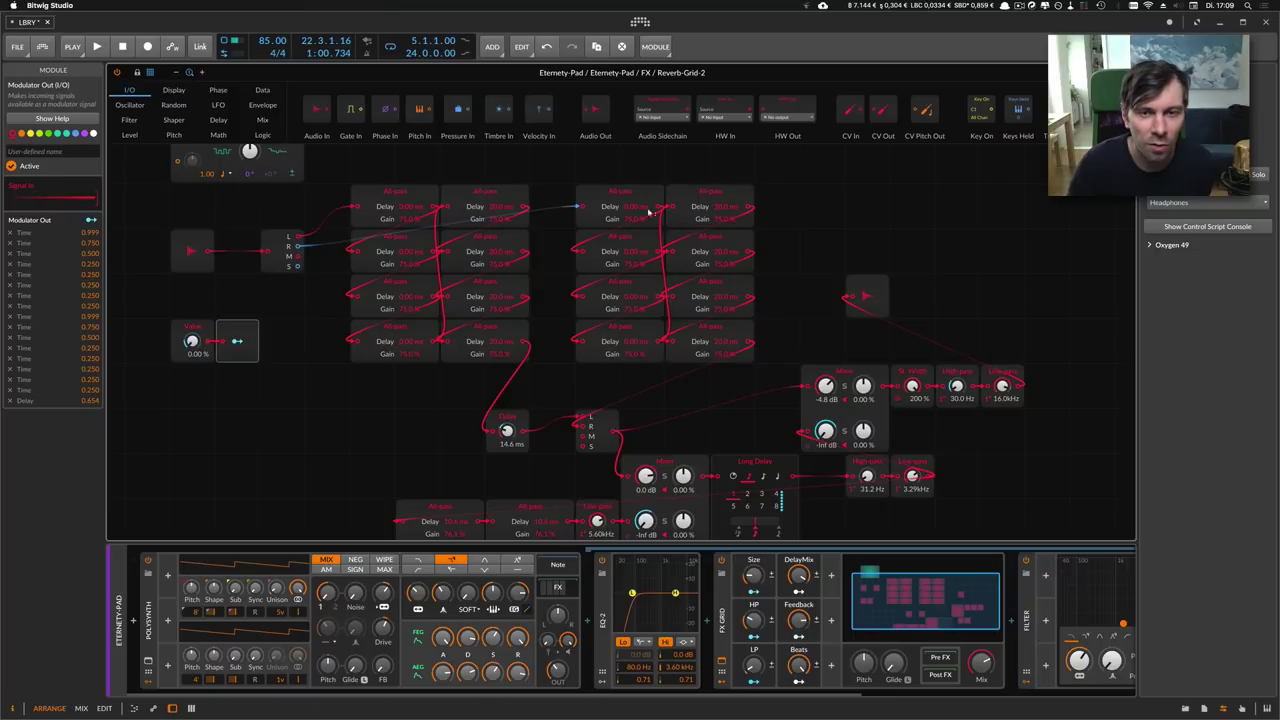
mouse_move(753, 575)
left_mouse_down()
mouse_move(753, 560)
mouse_move(753, 590)
mouse_move(753, 558)
left_mouse_up()
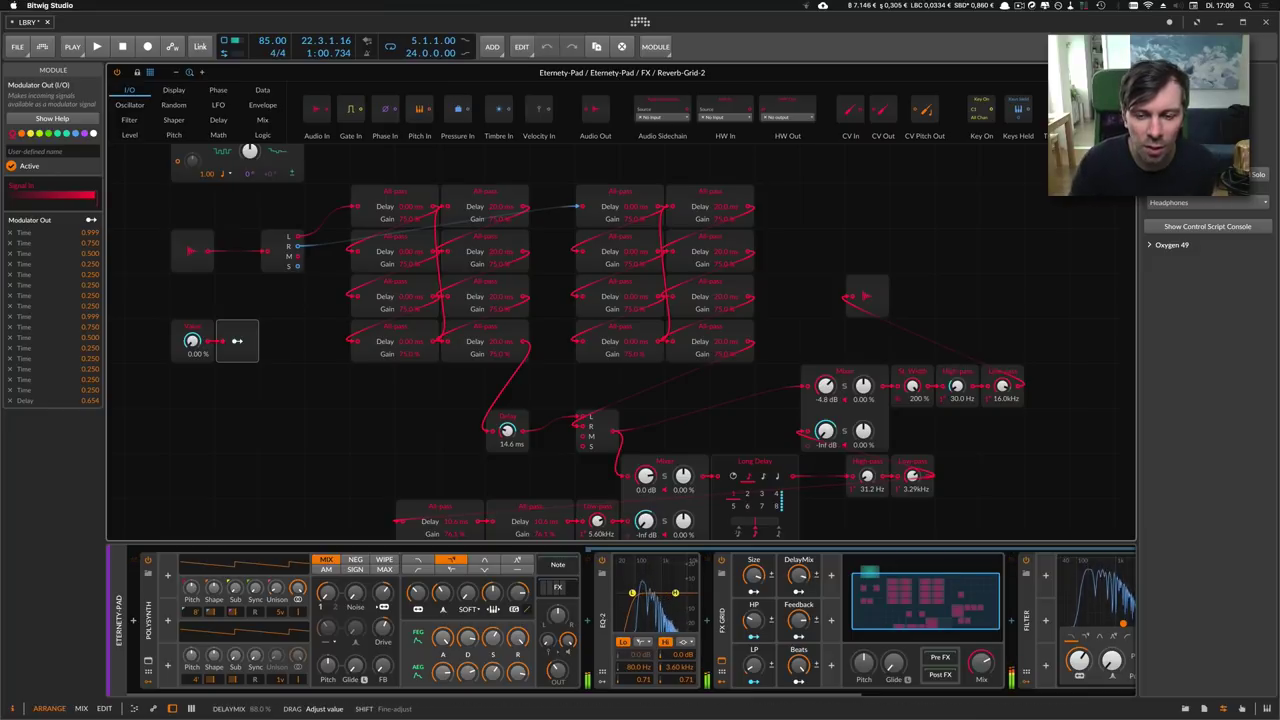
left_click(797, 575)
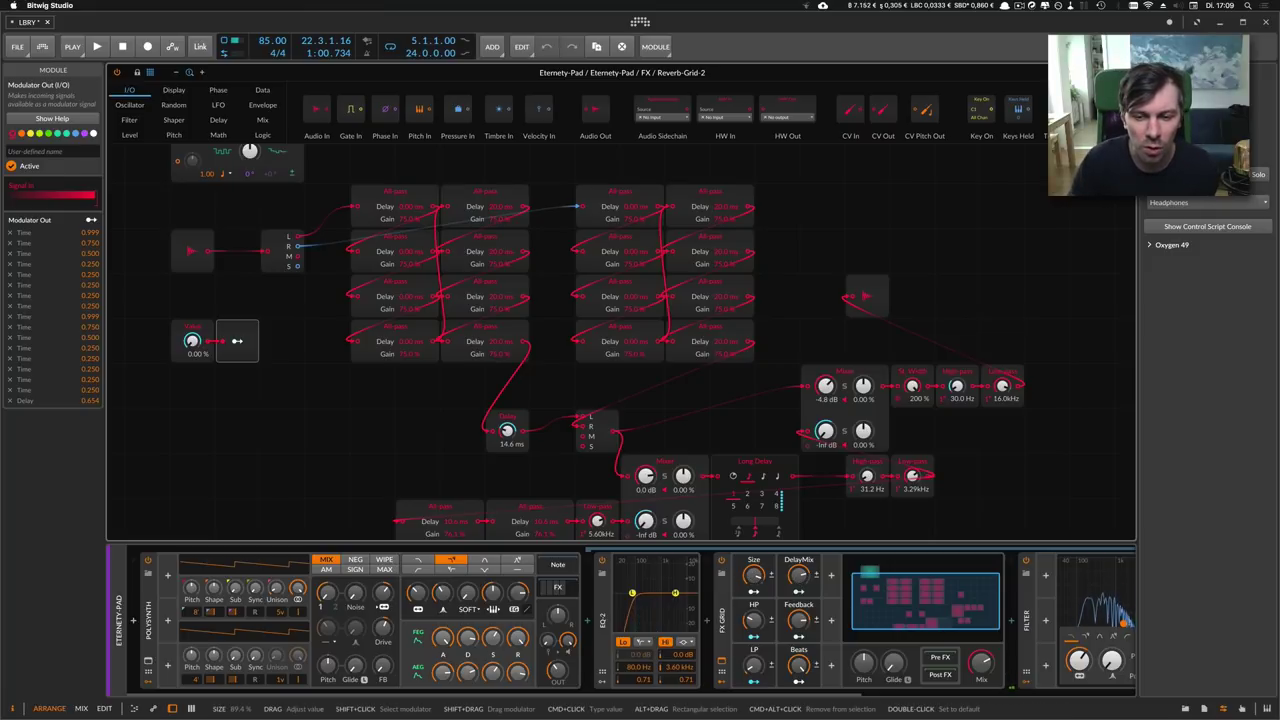
mouse_move(239, 342)
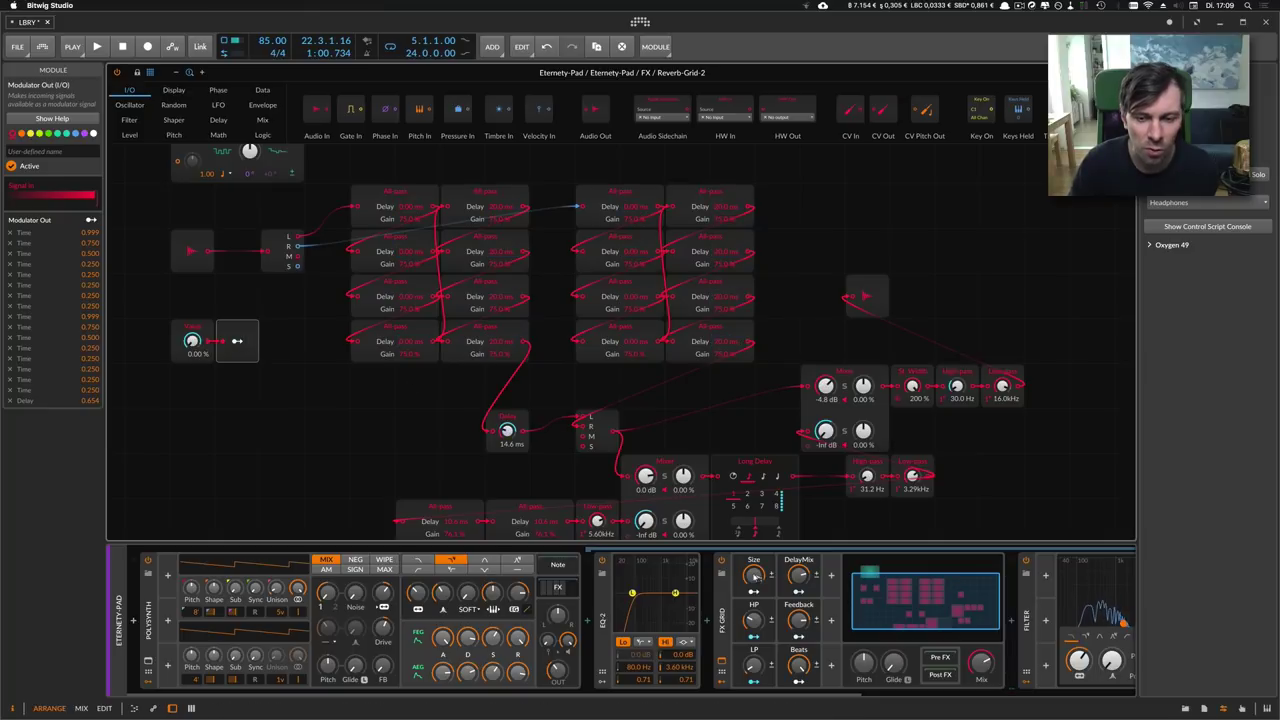
left_click(755, 576)
left_click_drag(755, 576, 755, 576)
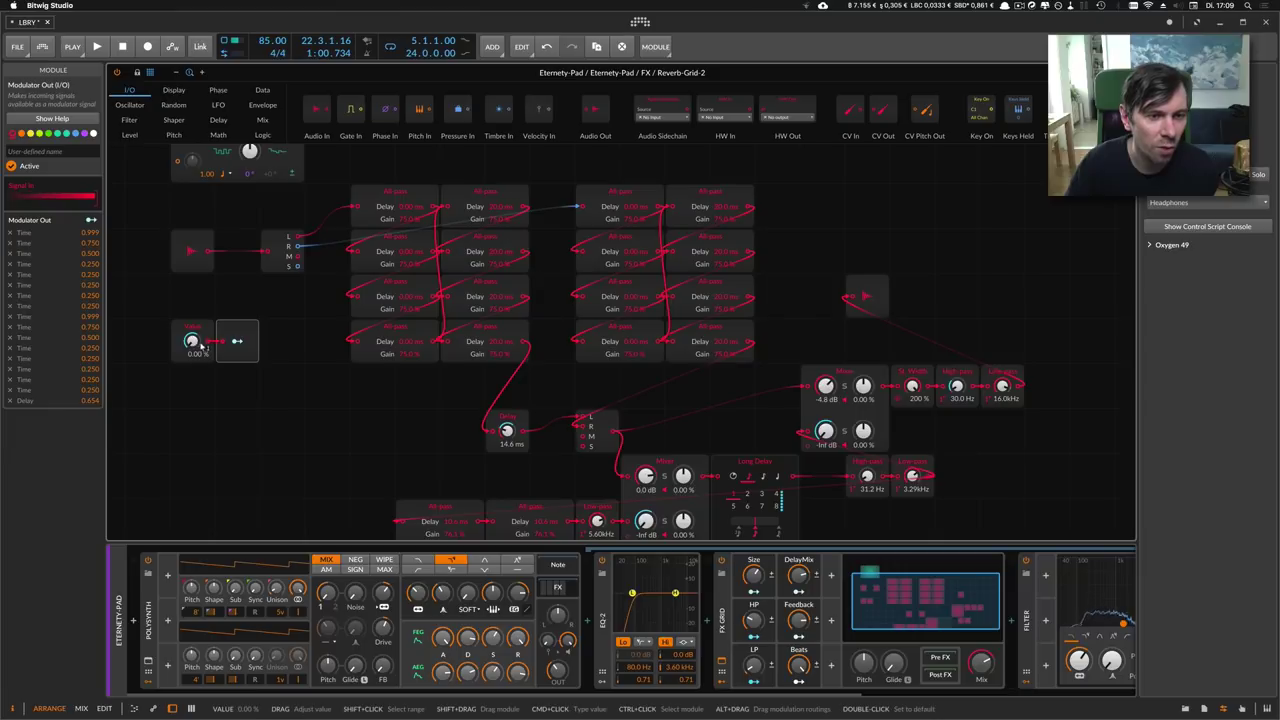
left_click(237, 341)
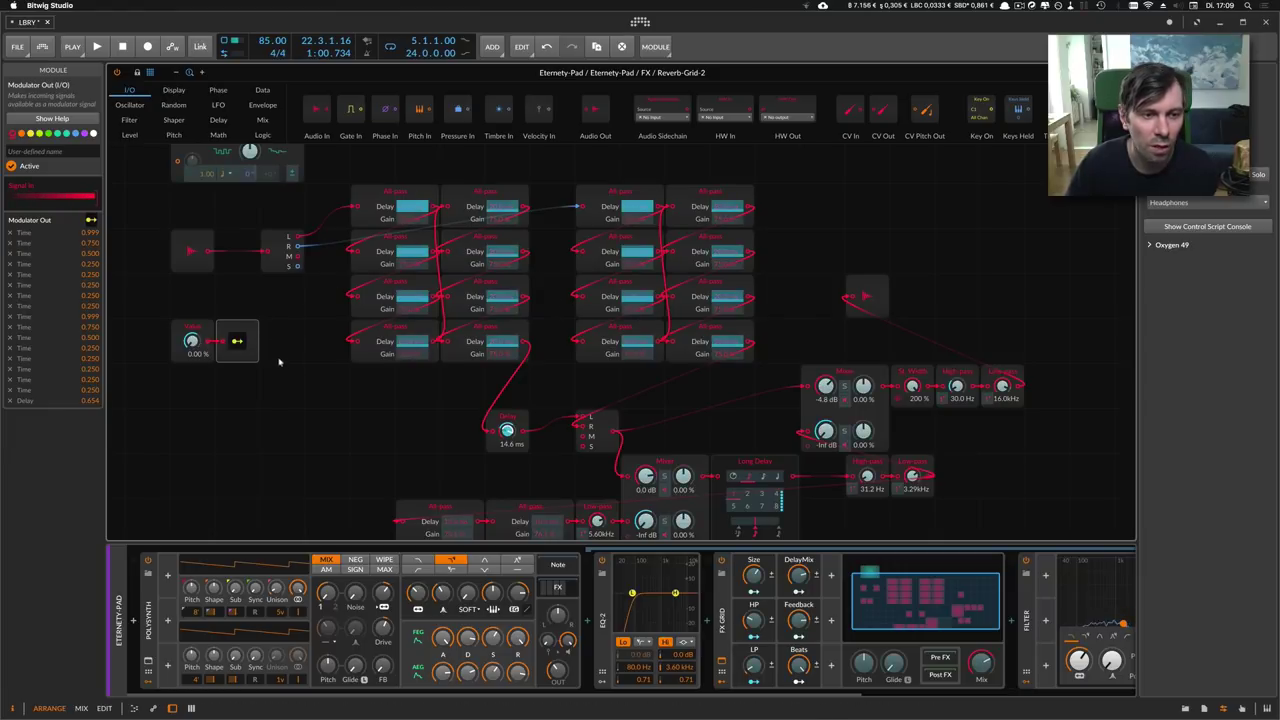
left_click(440, 423)
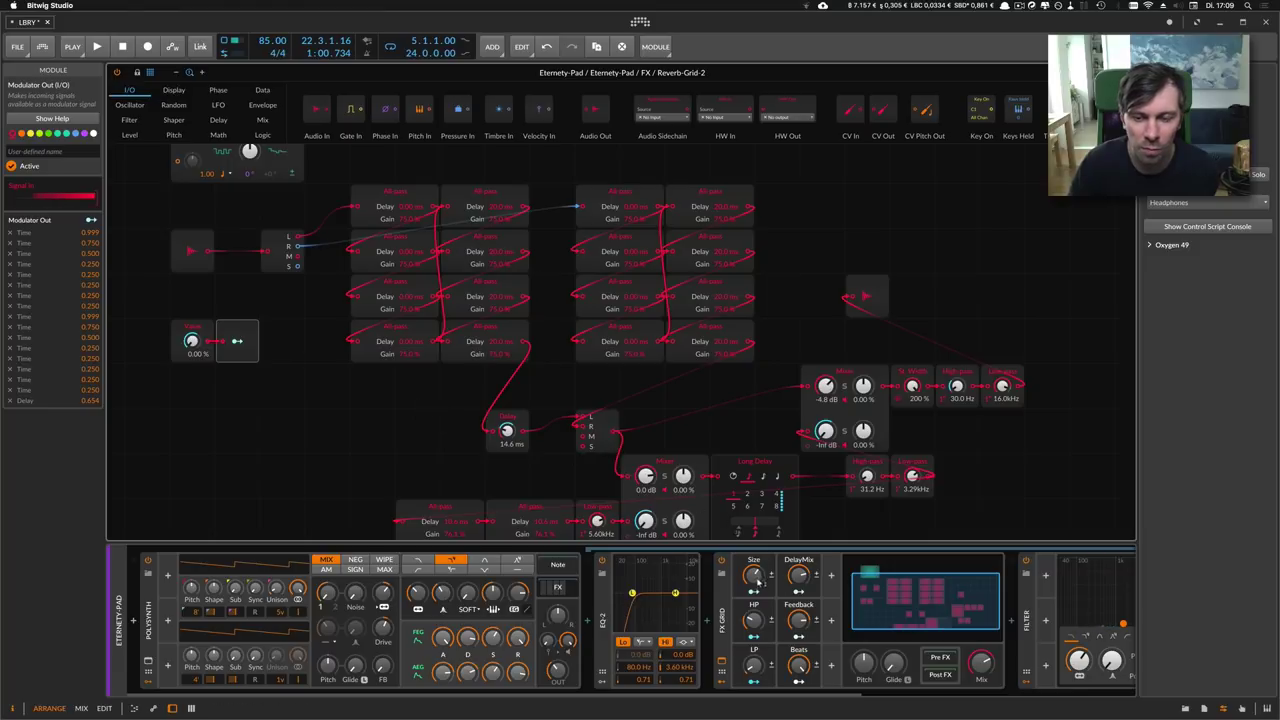
left_click(757, 577)
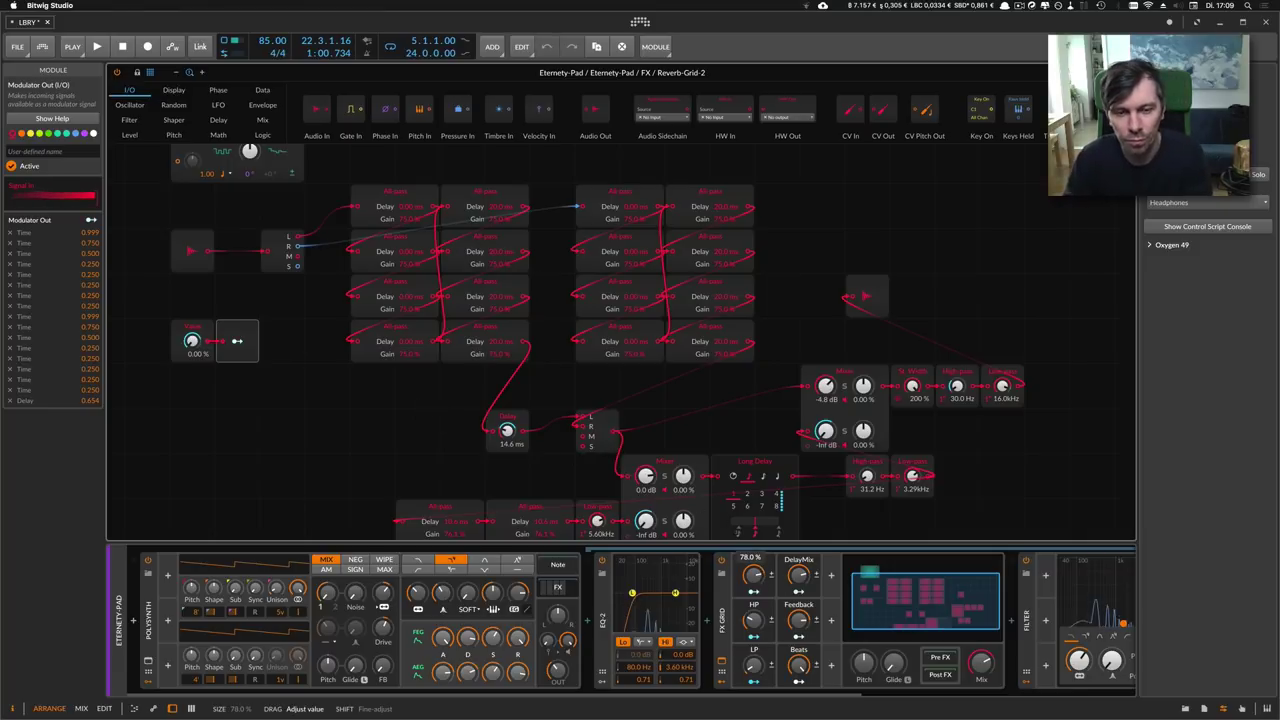
left_click_drag(754, 575, 754, 571)
scroll(334, 363, "up", 3)
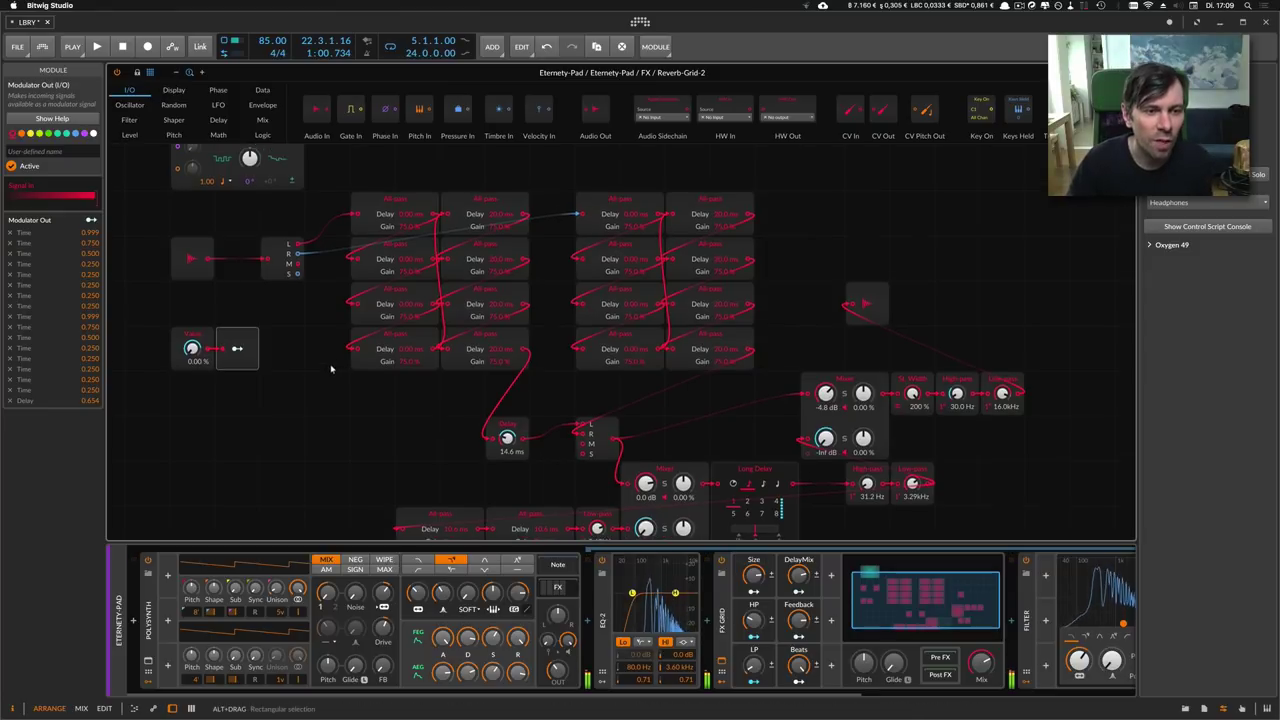
scroll(193, 290, "up", 3)
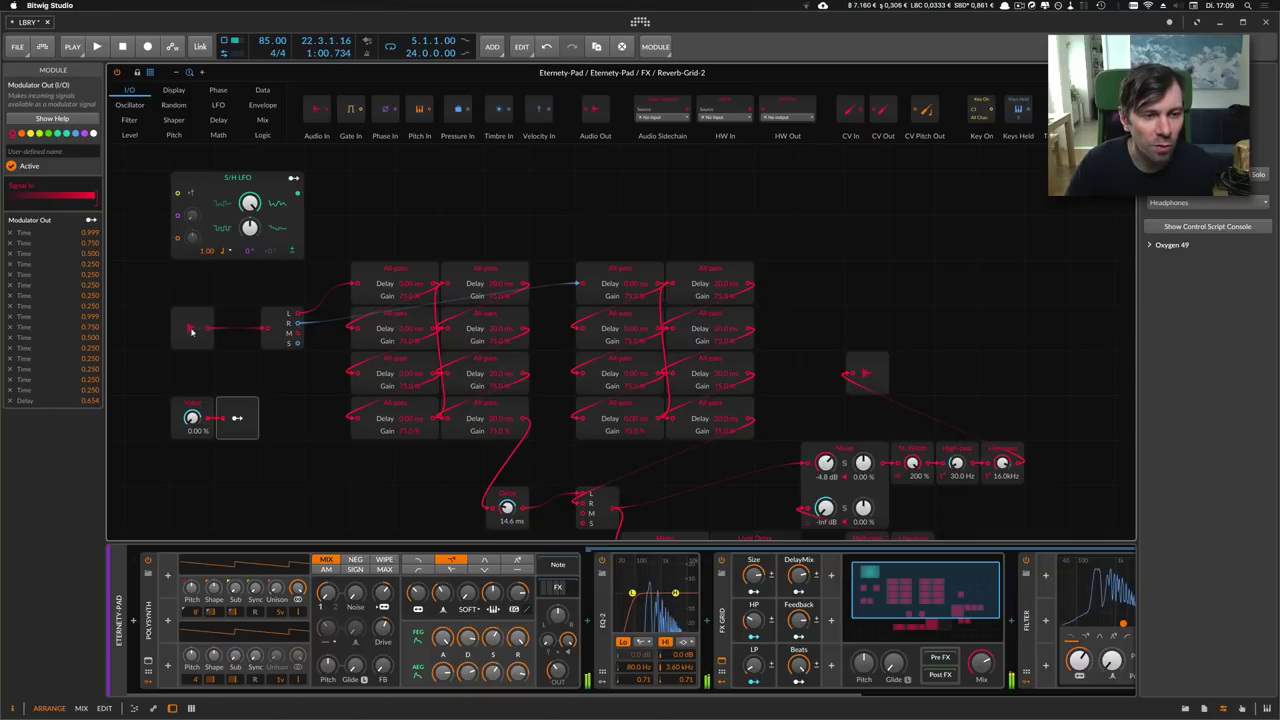
left_click(273, 316)
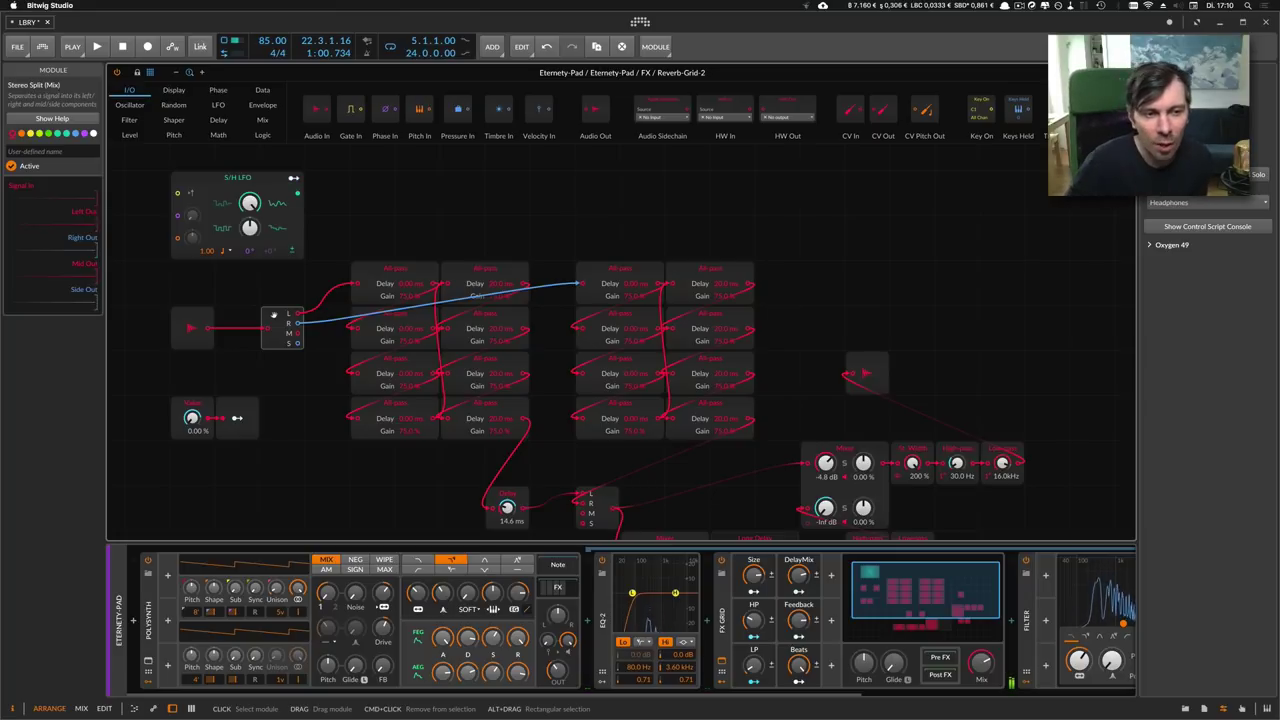
left_click(381, 270)
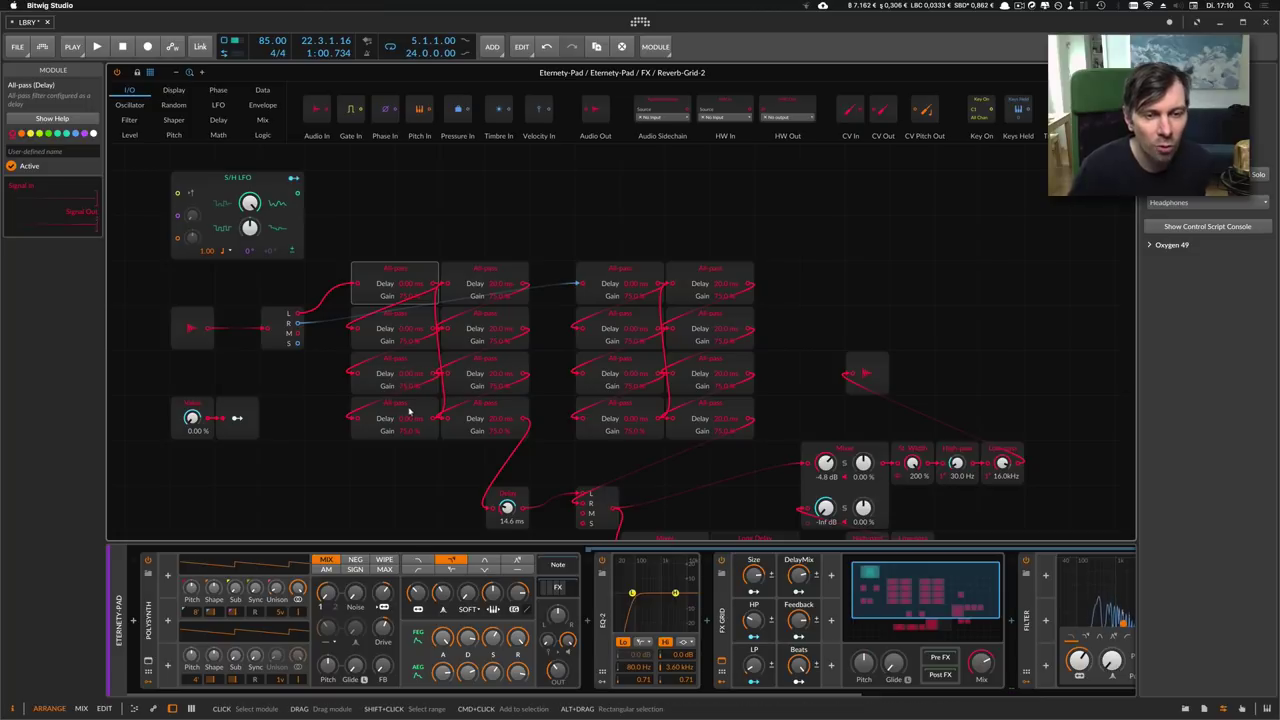
left_click(498, 497)
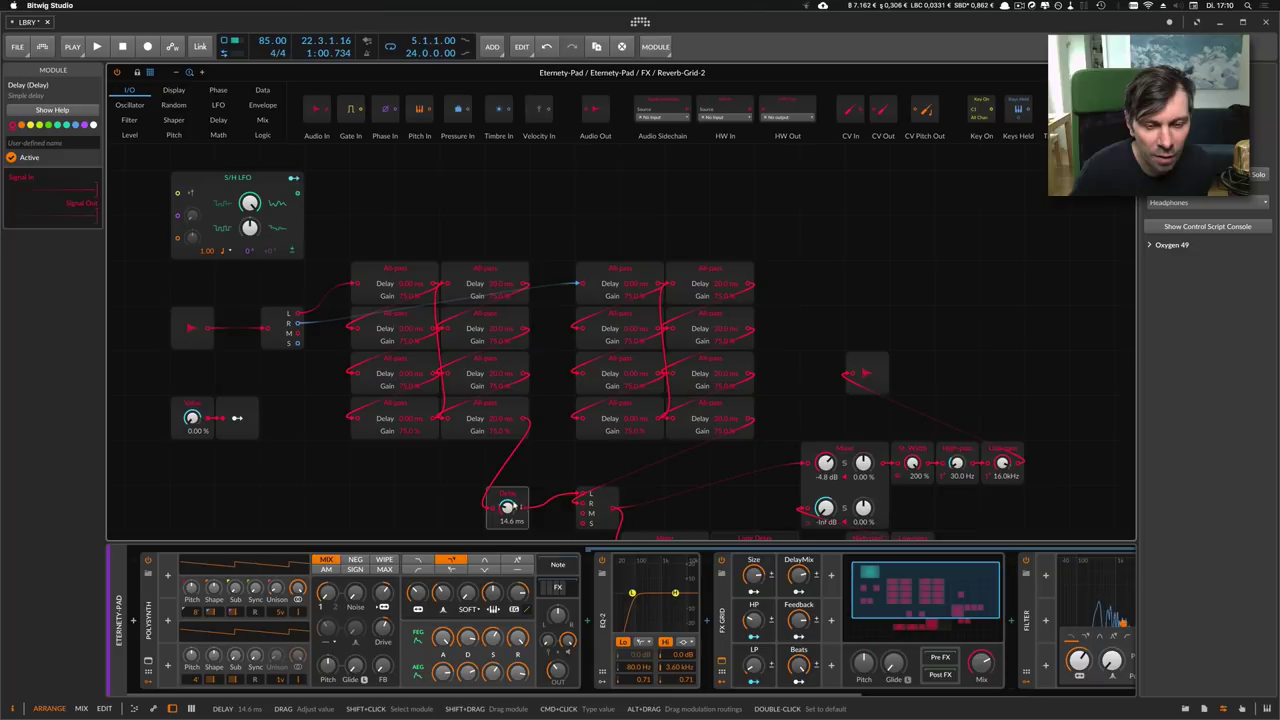
scroll(510, 505, "down", 2)
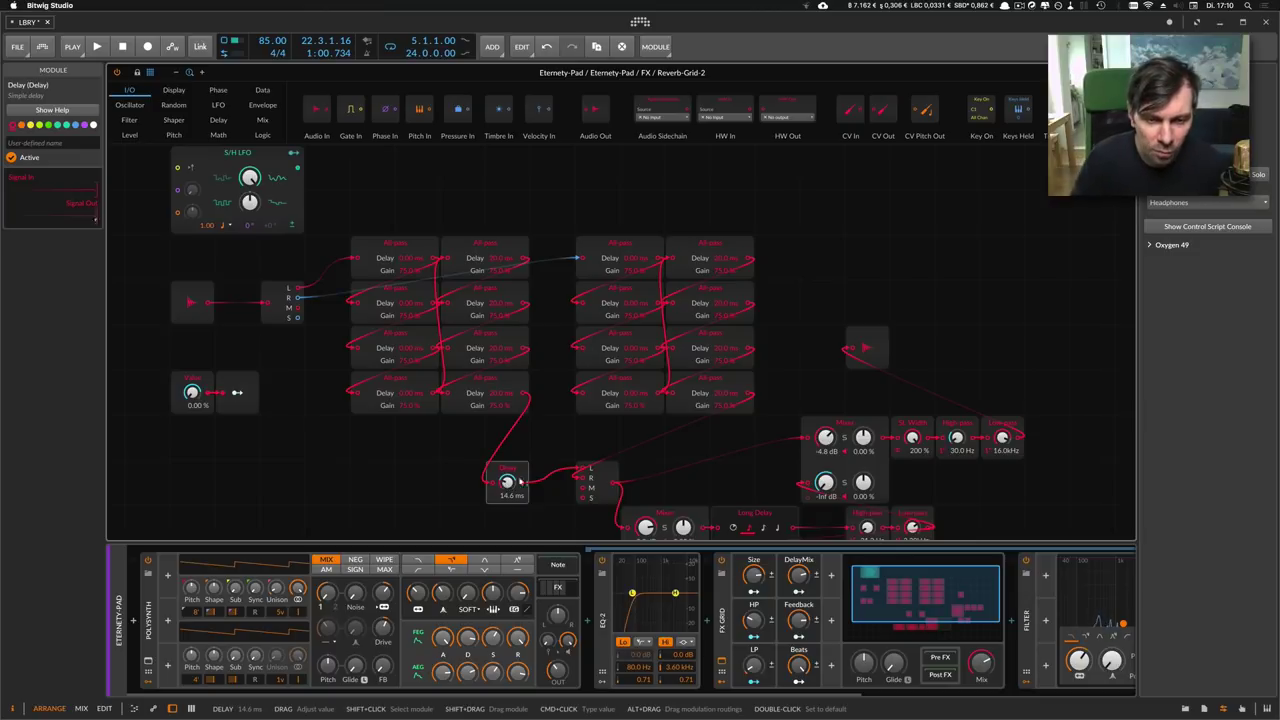
left_click(597, 478)
scroll(597, 470, "down", 4)
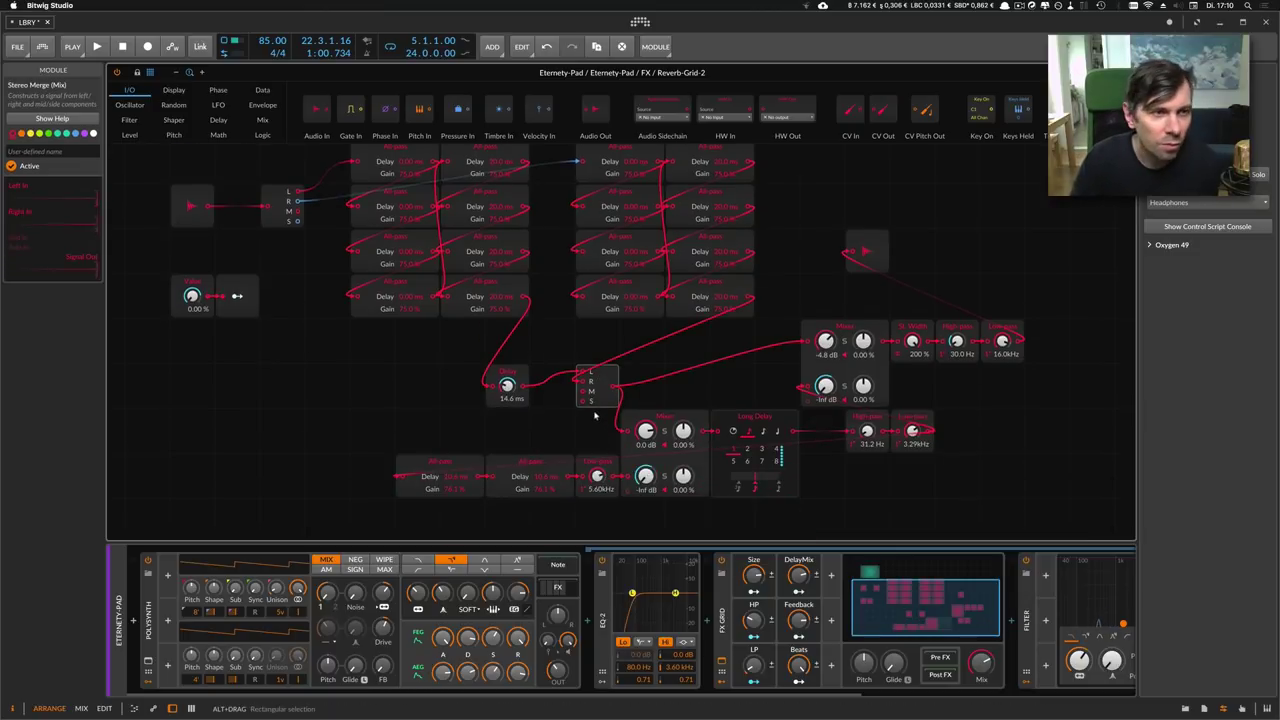
scroll(597, 415, "up", 2)
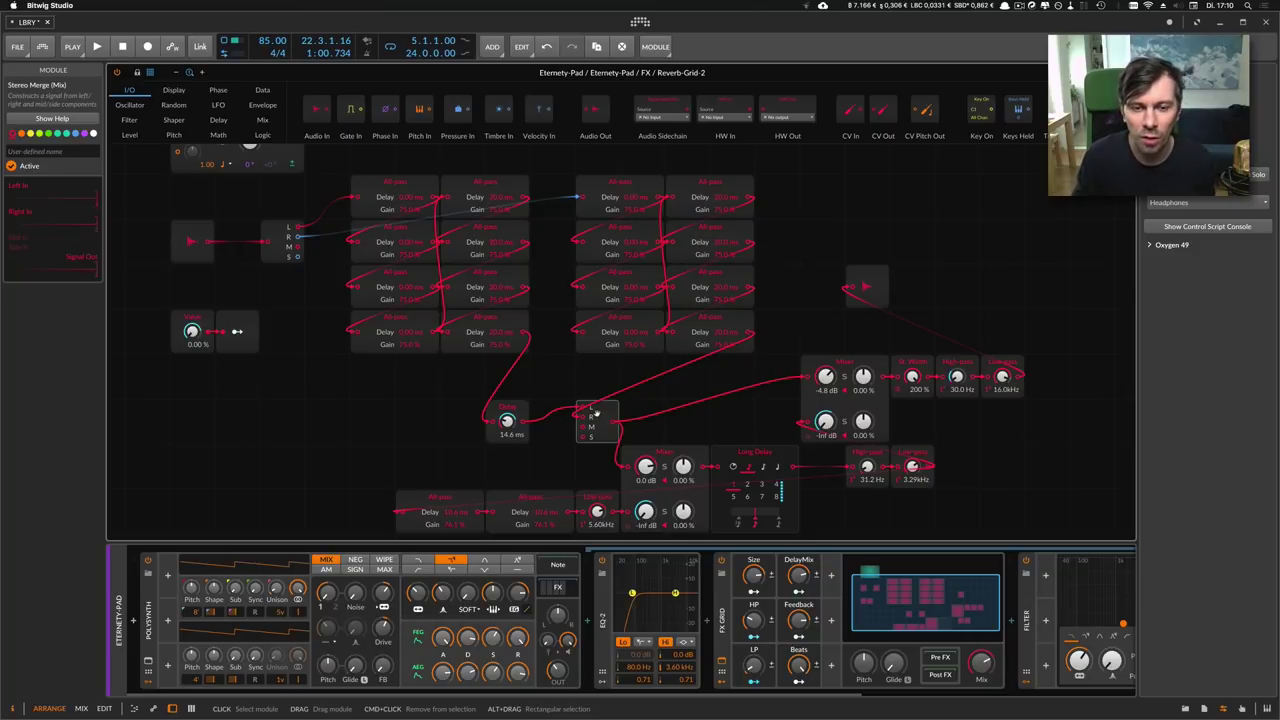
scroll(620, 420, "down", 1)
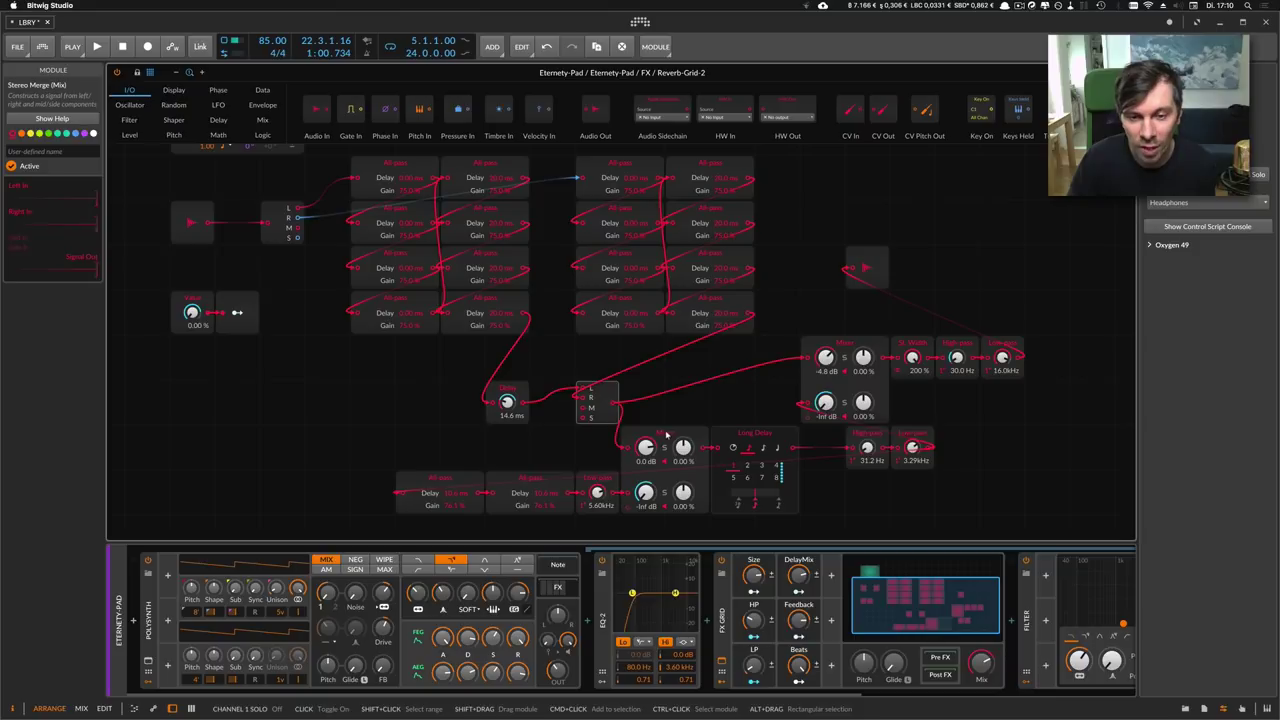
left_click(666, 440)
scroll(666, 433, "down", 2)
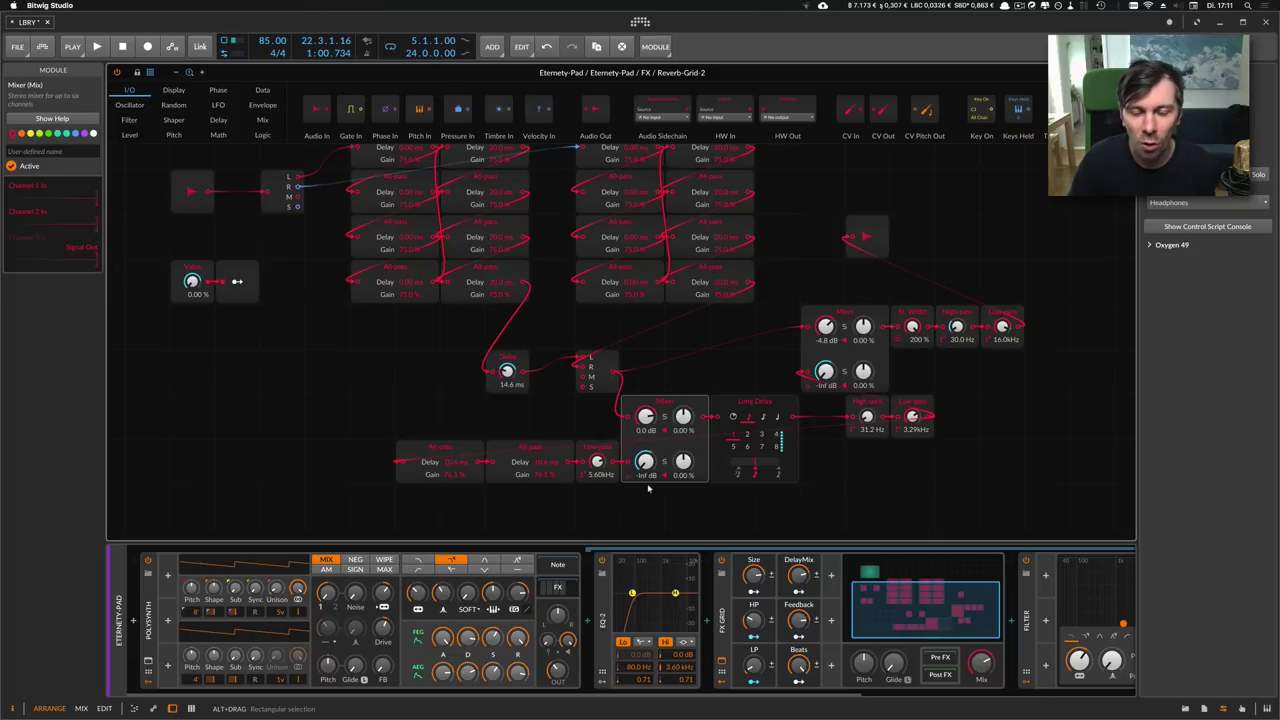
scroll(700, 470, "up", 3)
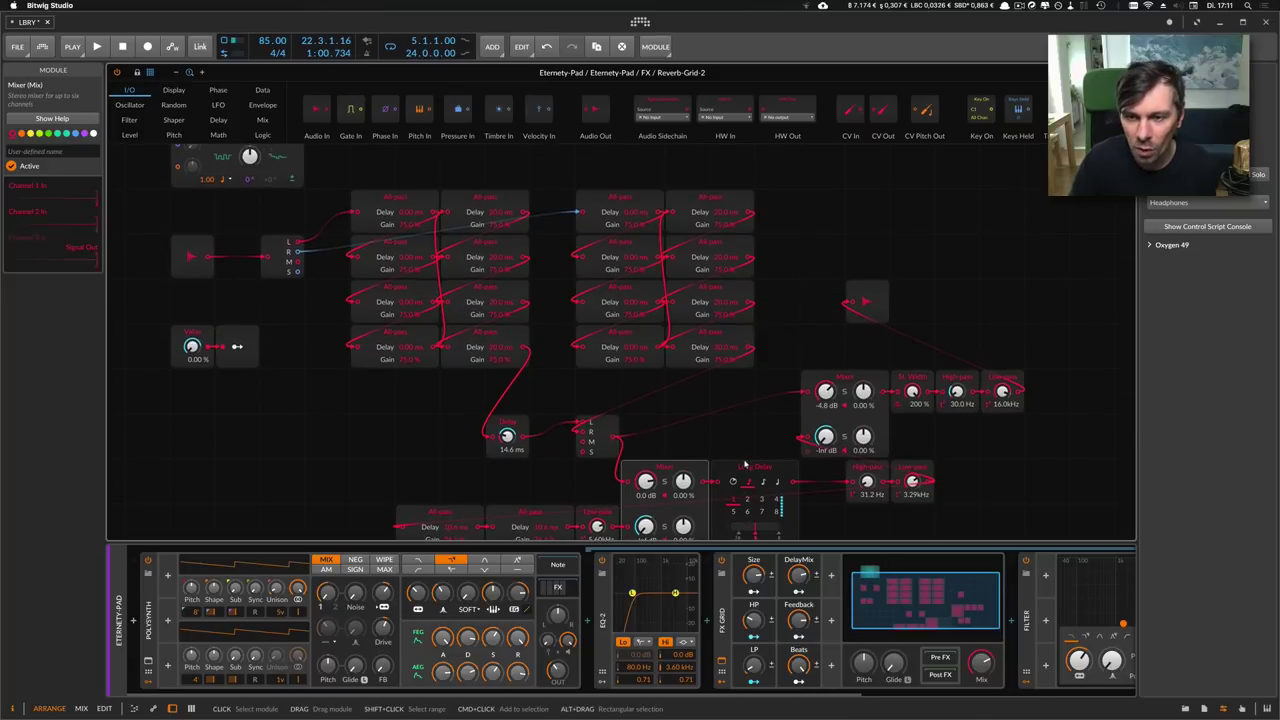
scroll(744, 463, "down", 2)
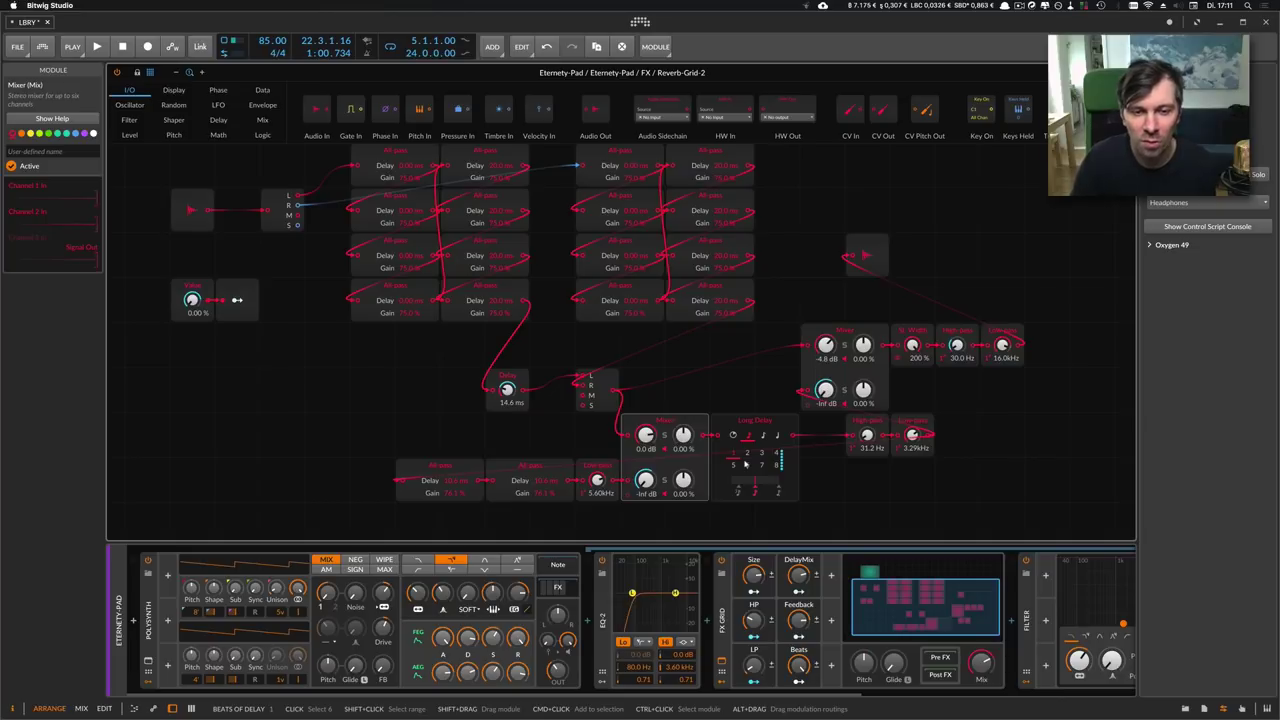
scroll(744, 463, "up", 1)
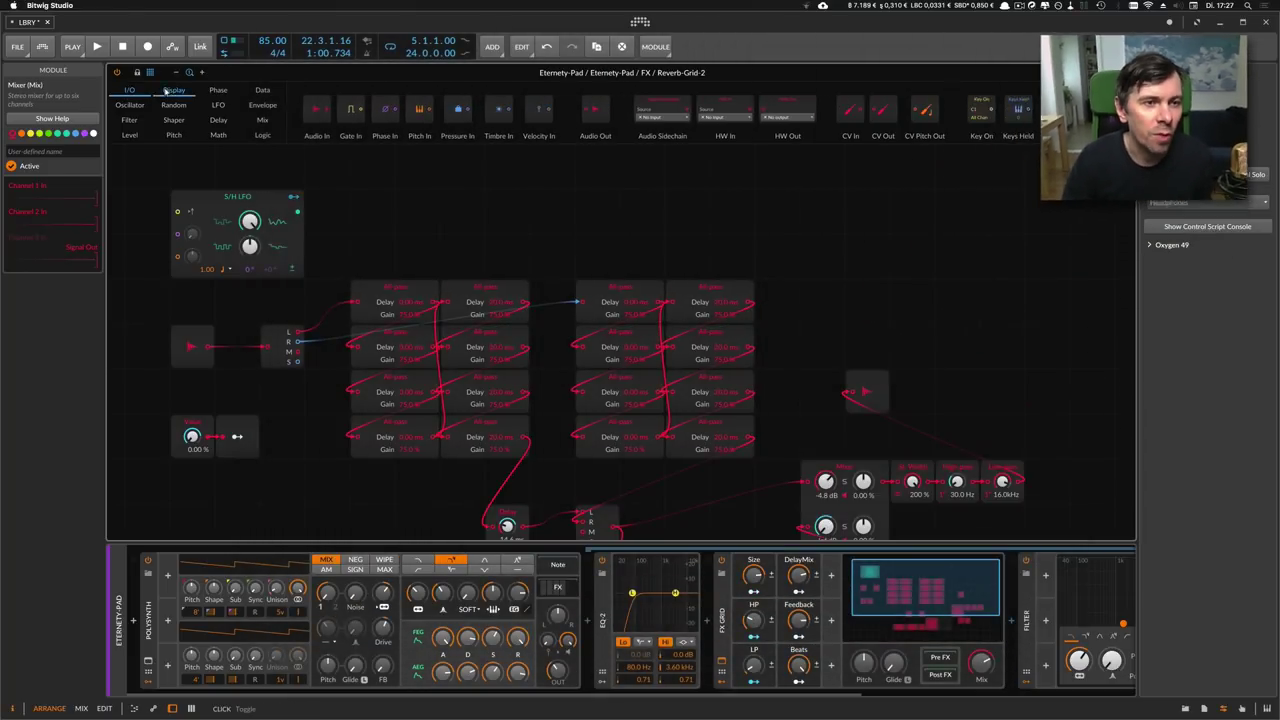
- Add an Oscilloscope fed by Stereo Split L and the first All-pass output, and set Size to 0 %
left_click(172, 93)
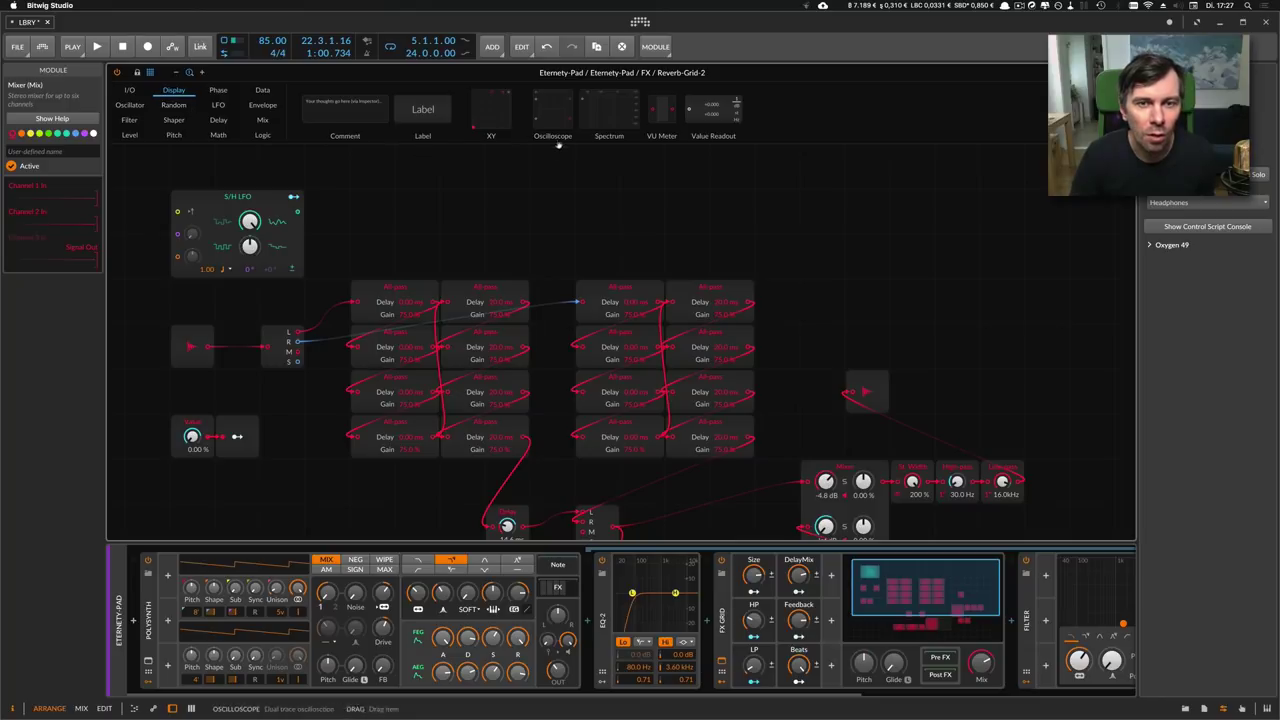
left_click_drag(490, 115, 462, 155)
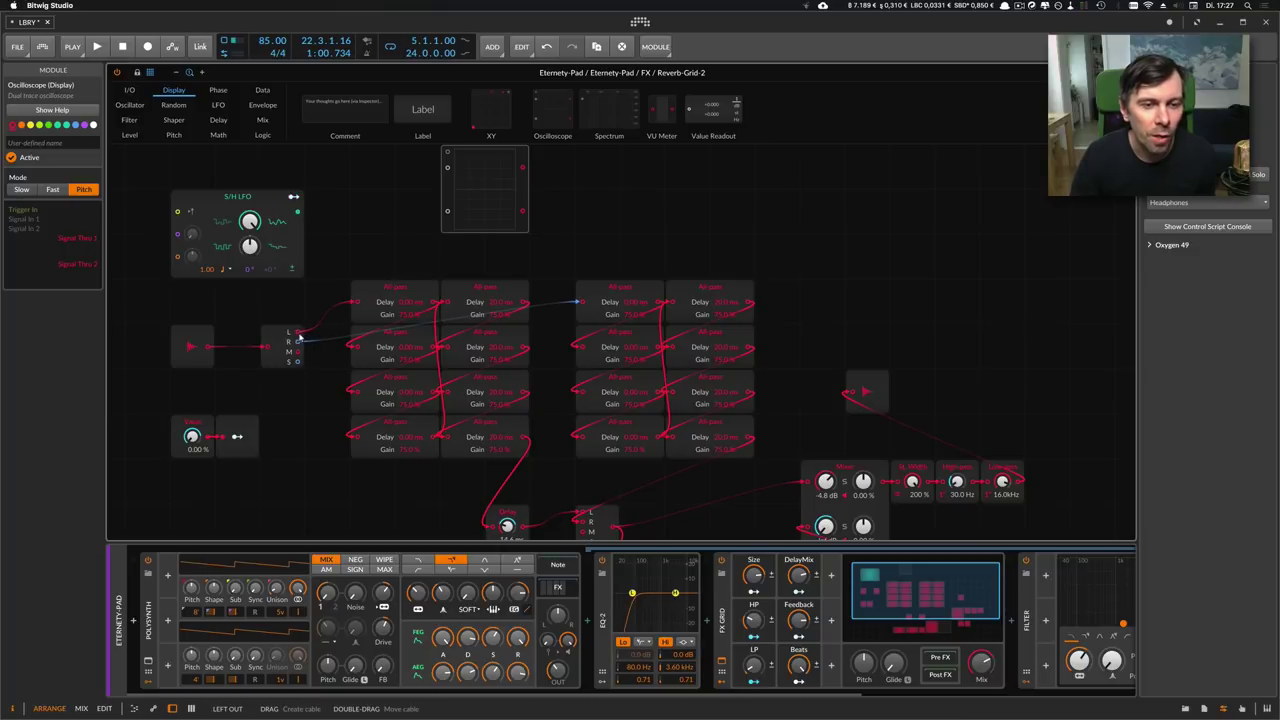
mouse_move(298, 336)
left_mouse_down()
mouse_move(326, 286)
mouse_move(447, 167)
mouse_move(450, 202)
mouse_move(424, 234)
left_mouse_up()
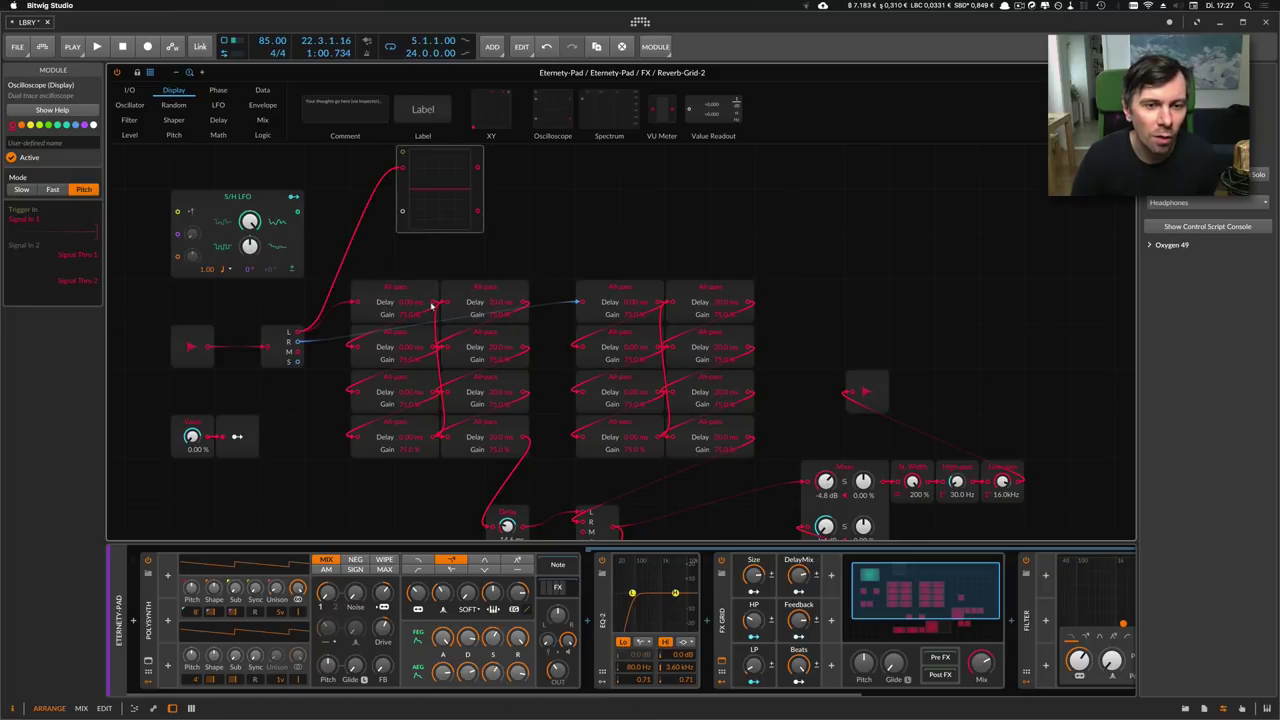
left_click_drag(448, 273, 424, 238)
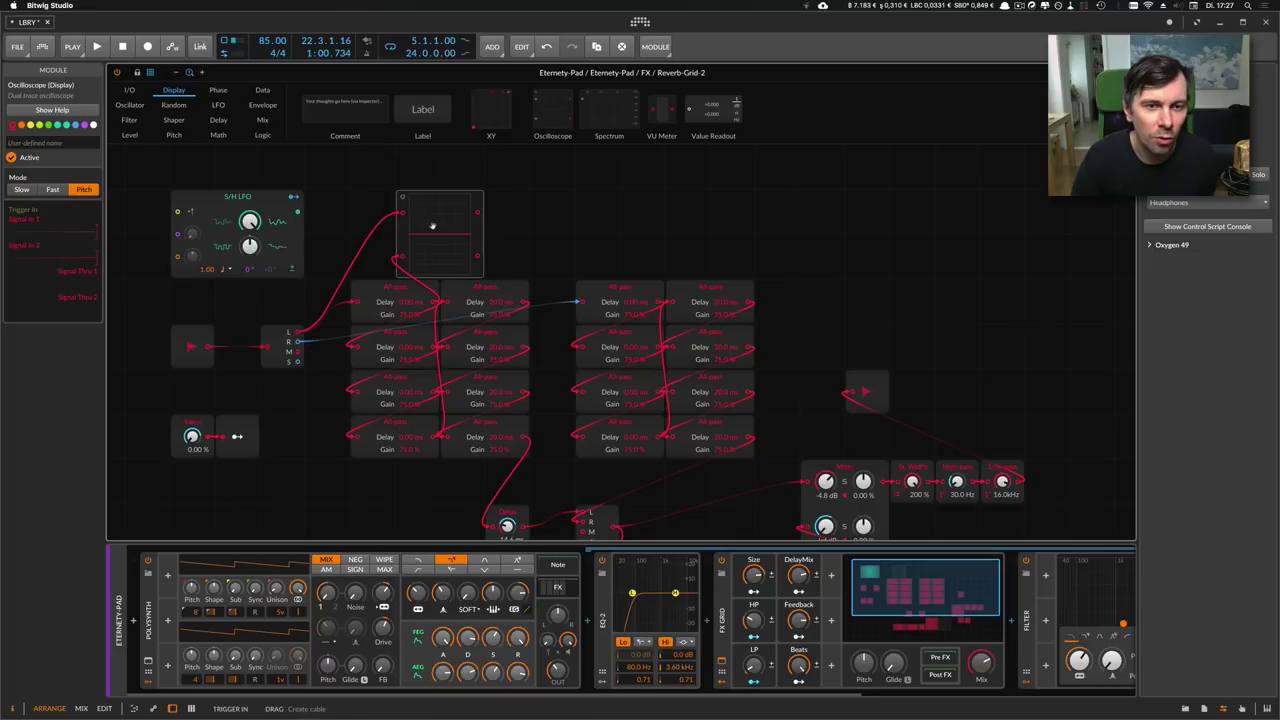
left_click(753, 576)
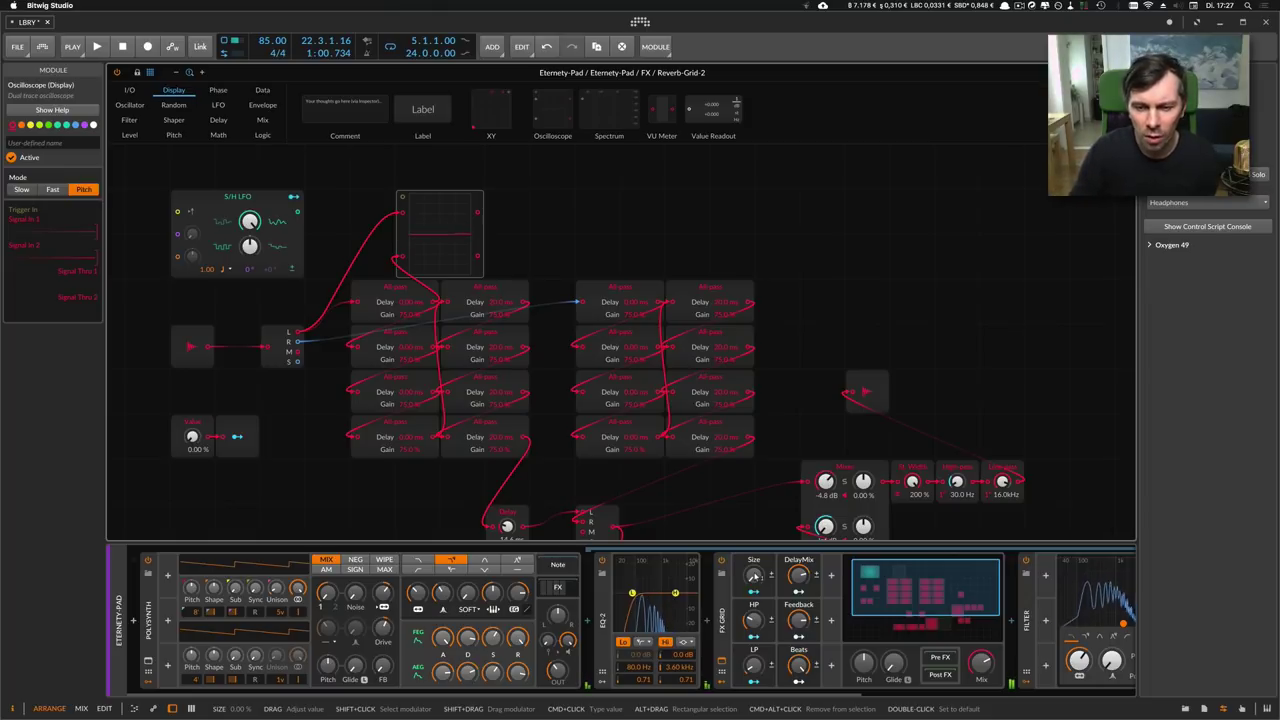
left_click_drag(754, 575, 754, 575)
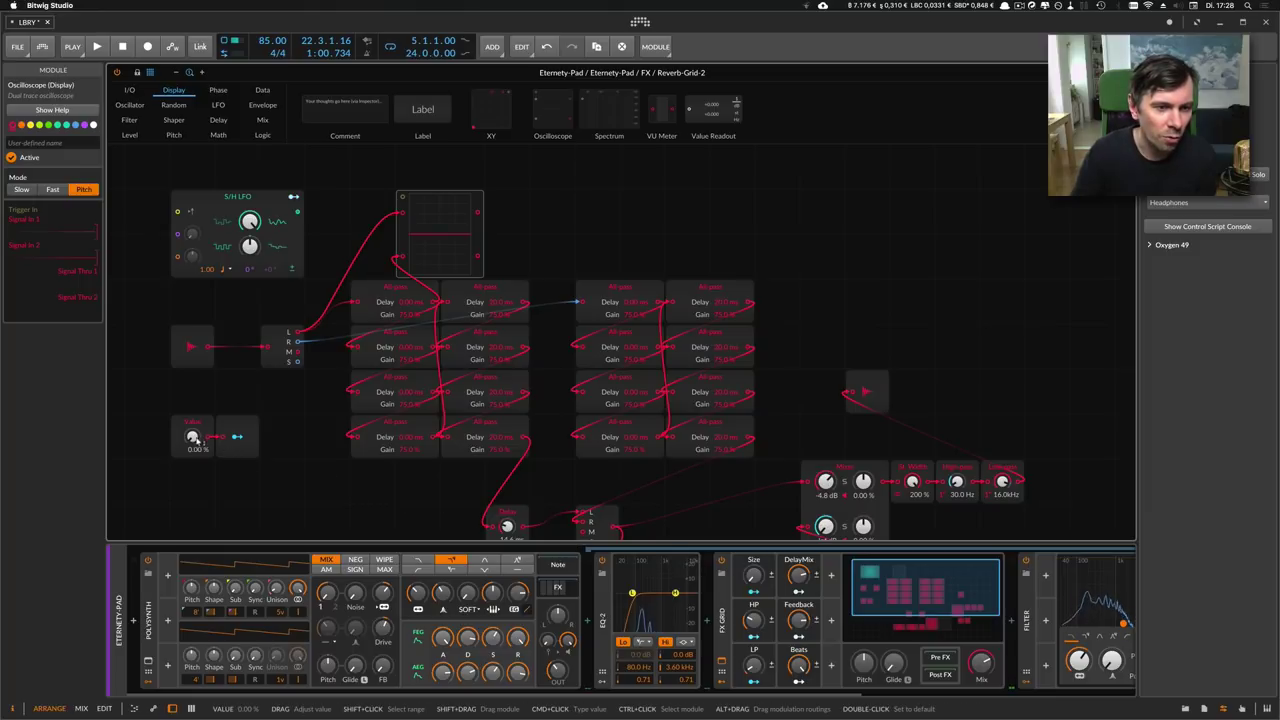
- Show Modulator Out's delay targets, raise the reverb Size from 0 % to 100 %, and widen the oscilloscope
left_click(237, 441)
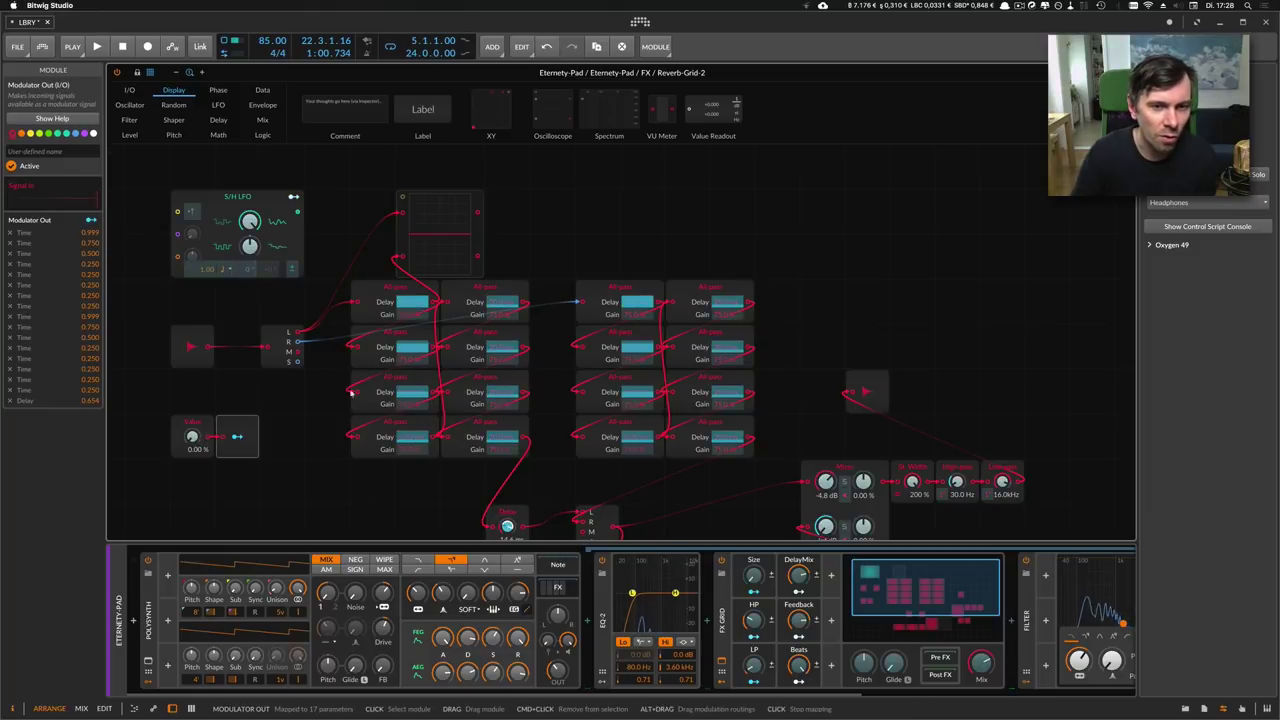
left_click(237, 436)
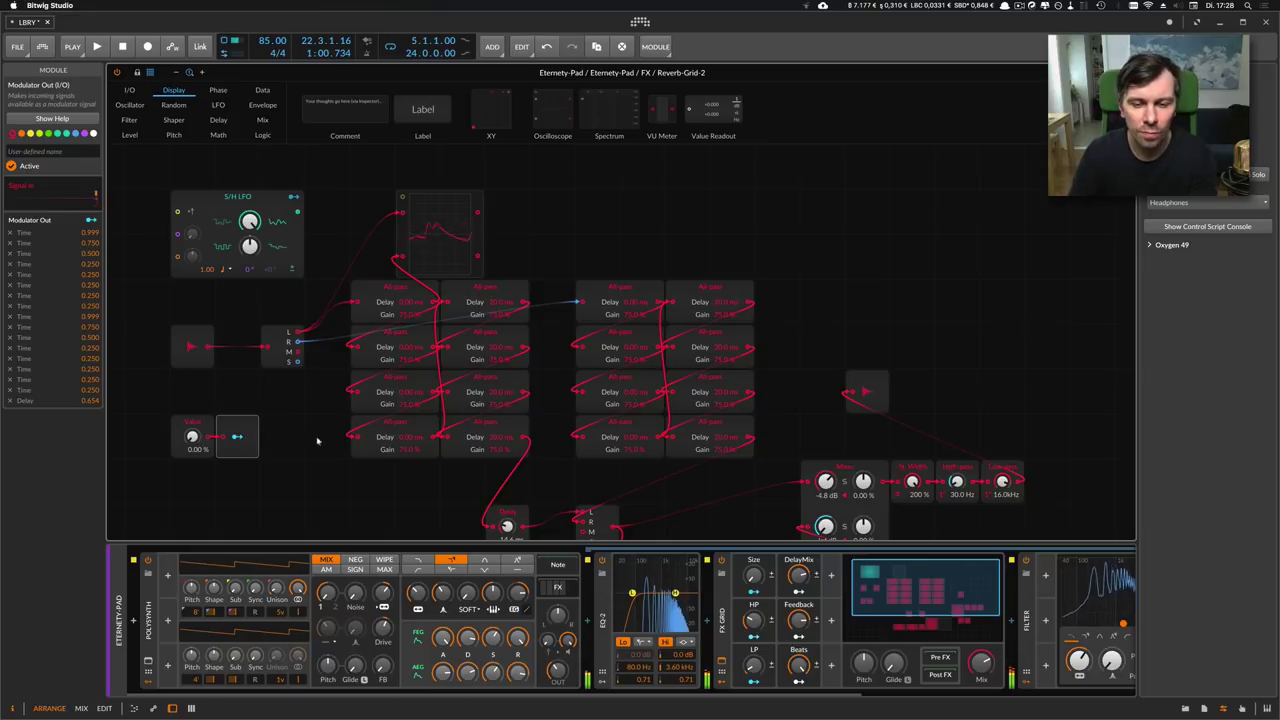
left_click_drag(754, 575, 754, 512)
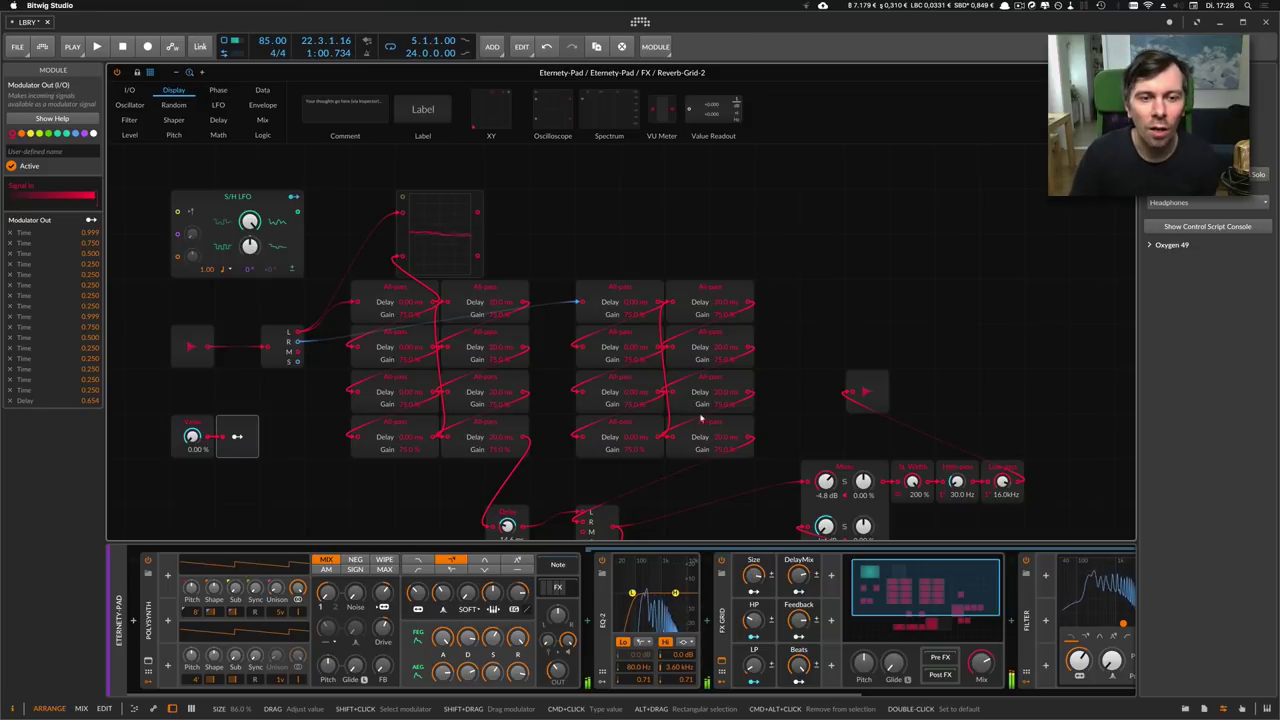
left_click_drag(484, 237, 634, 243)
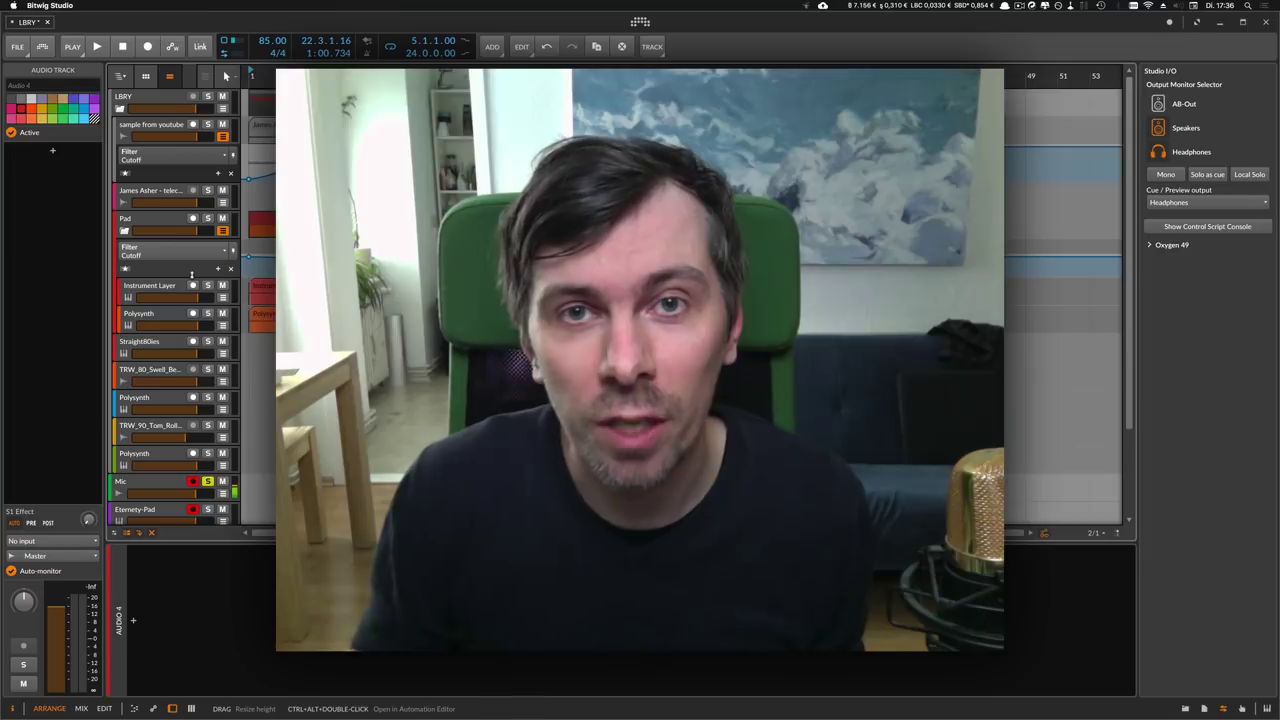
left_click(640, 21)
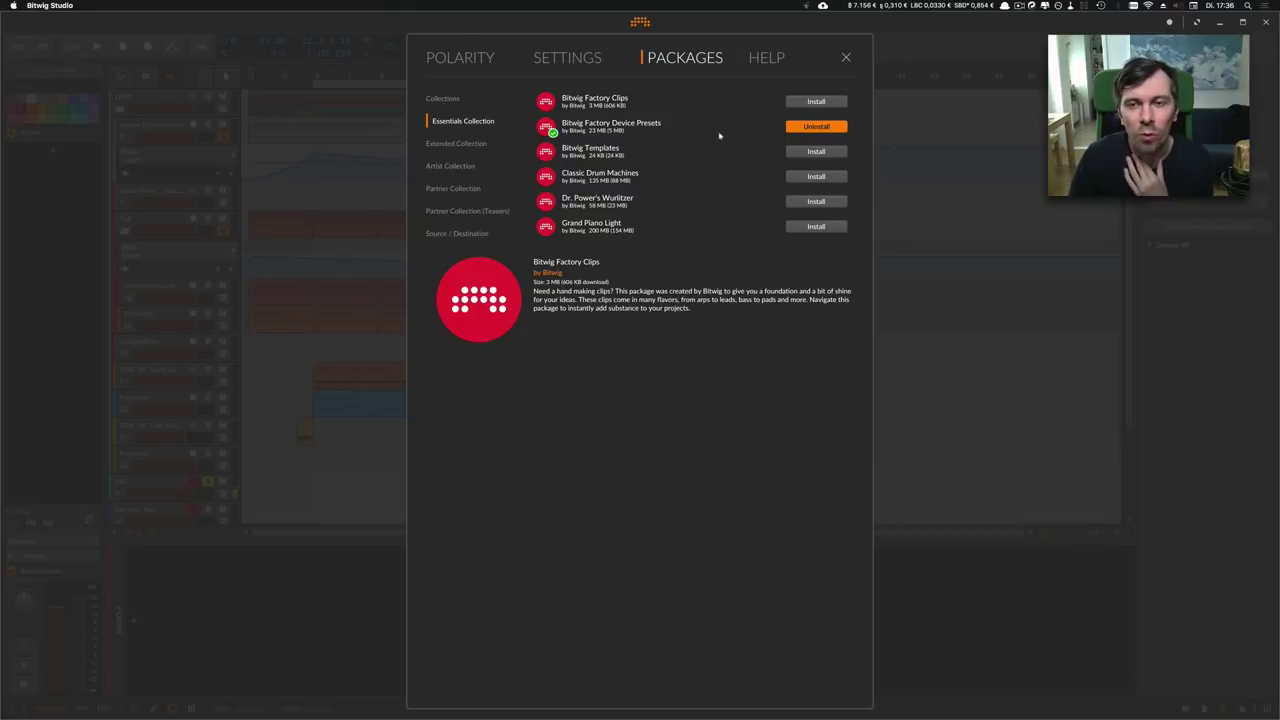
left_click(846, 58)
scroll(166, 437, "down", 4)
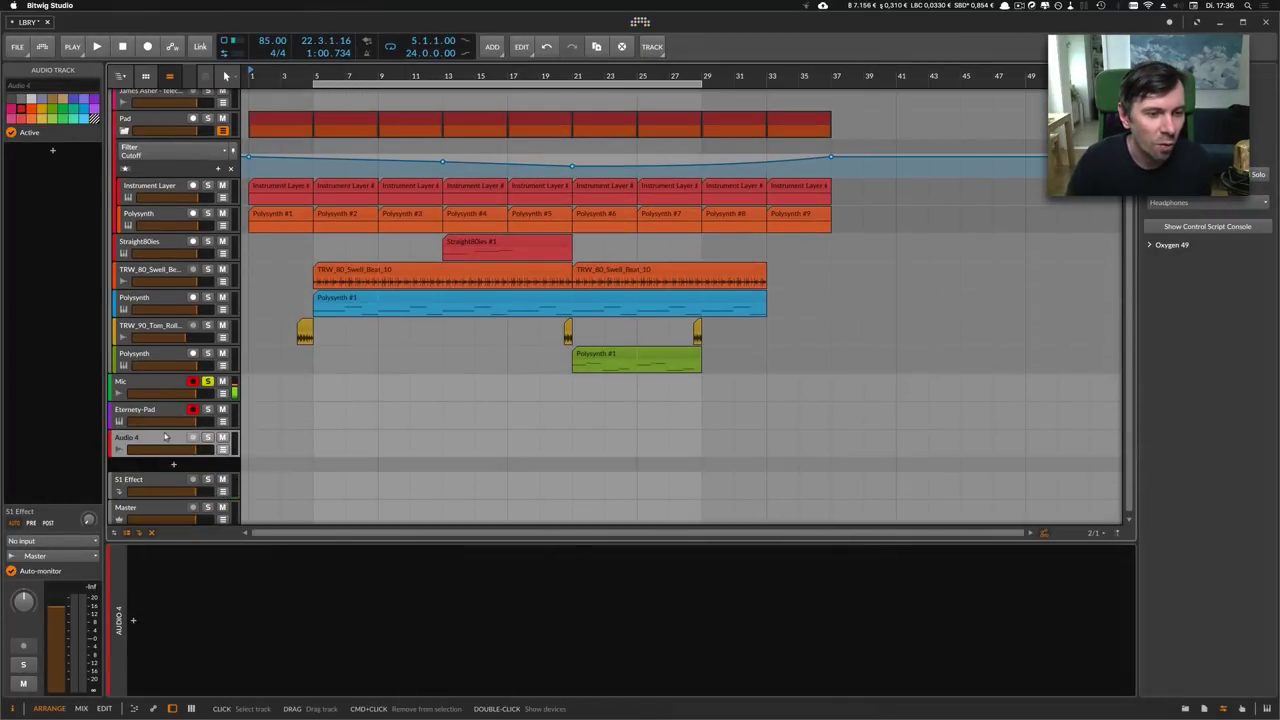
left_click(133, 620)
type("fx")
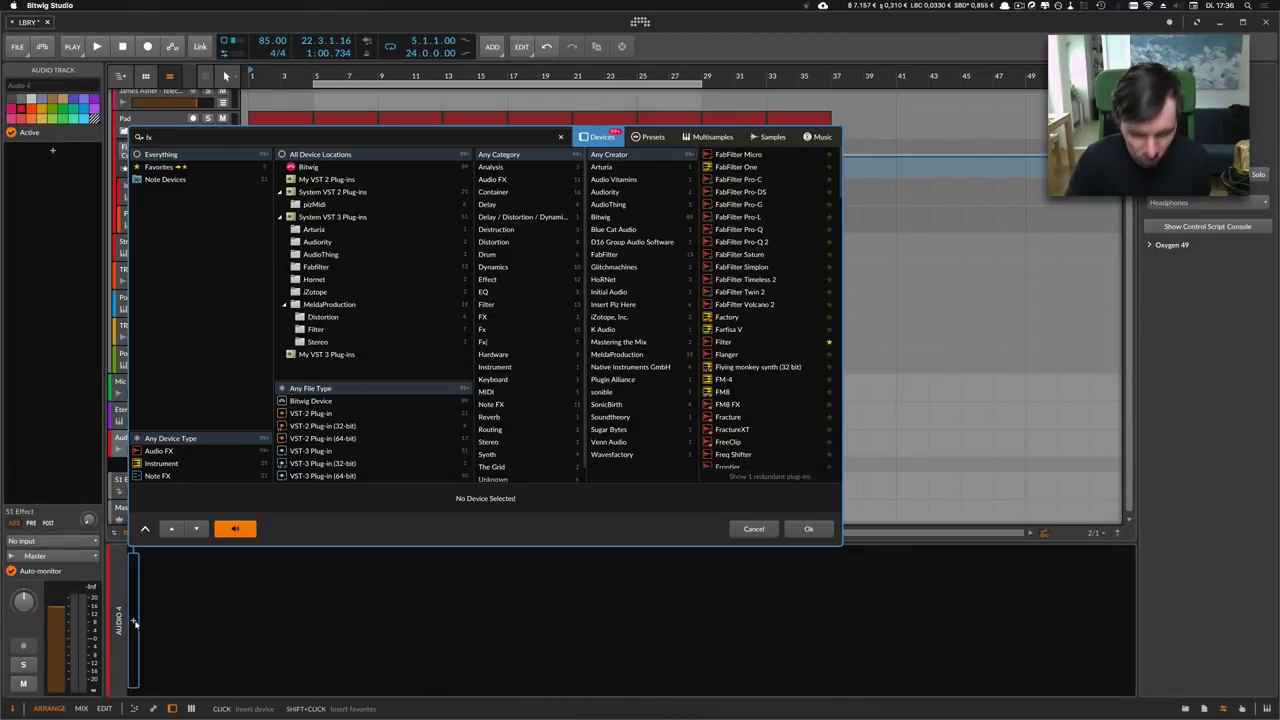
key("Down")
key("Return")
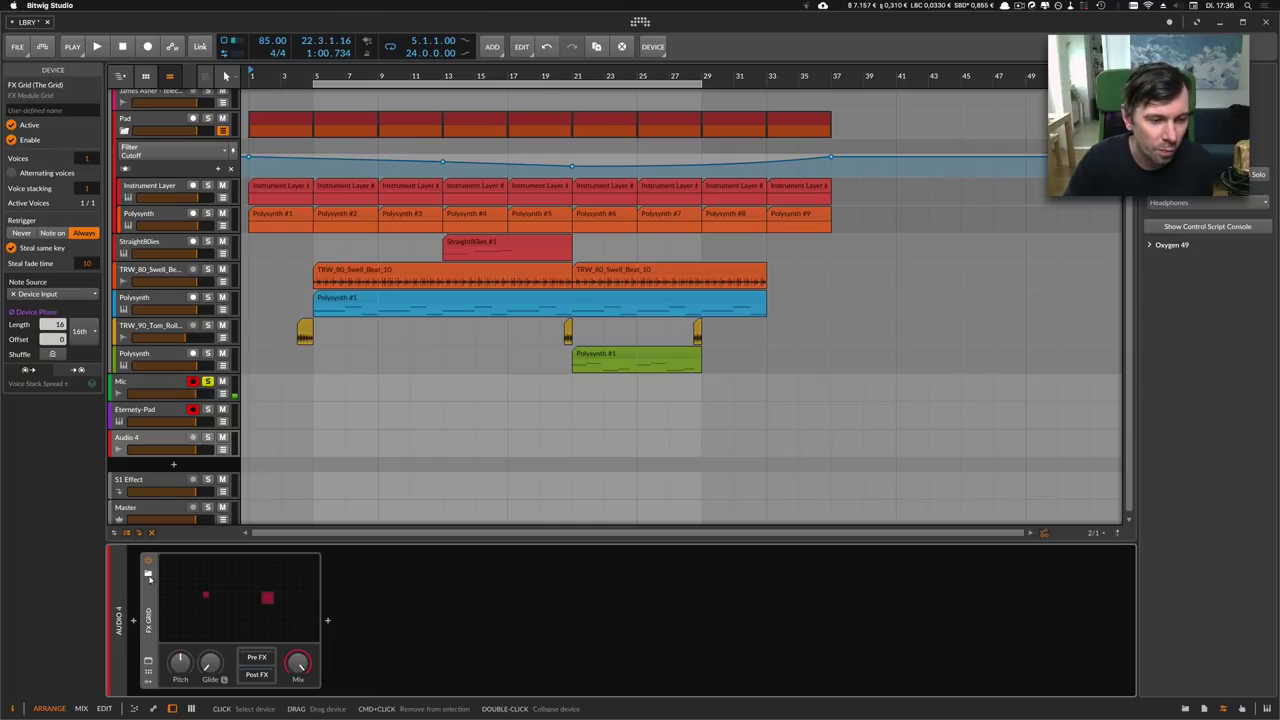
left_click(148, 575)
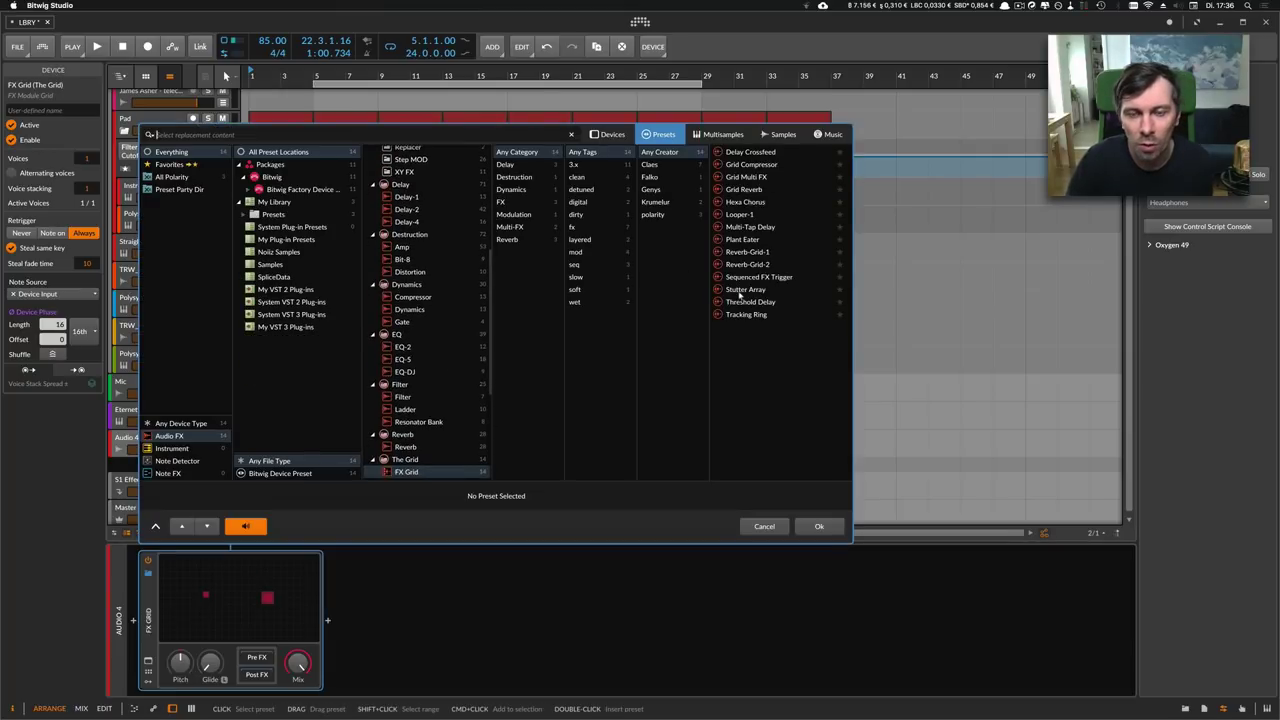
double_click(745, 189)
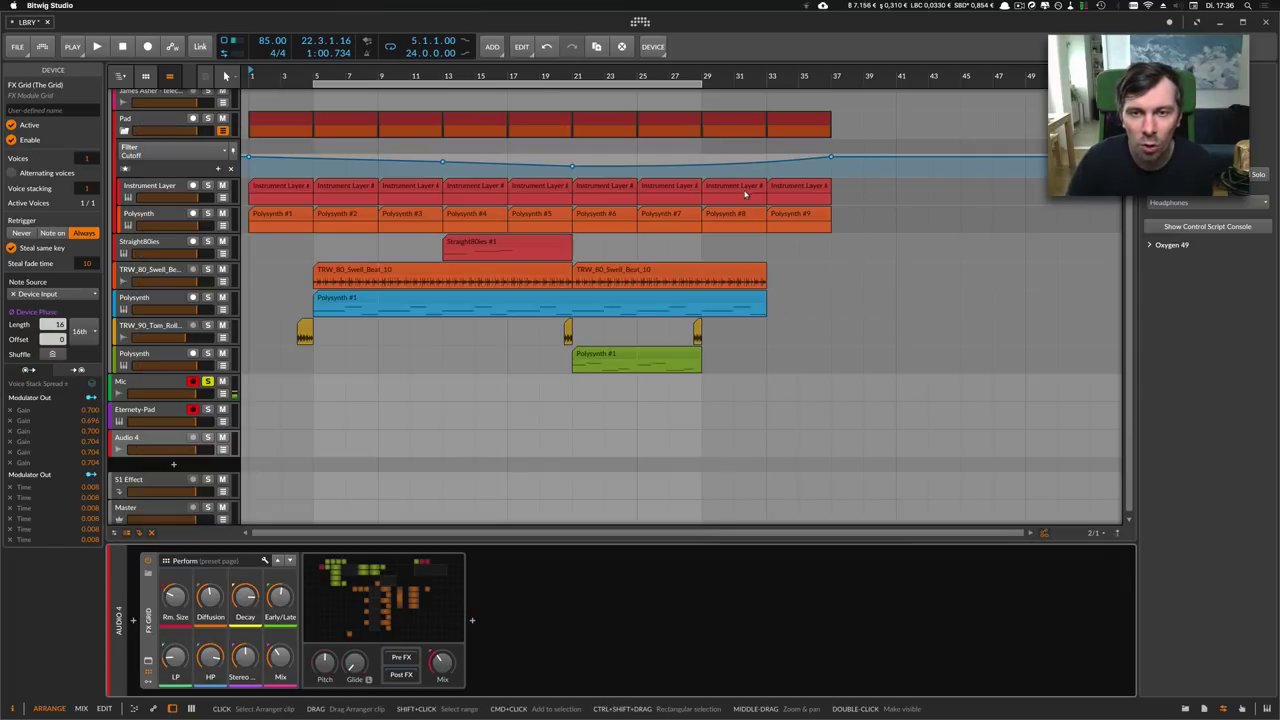
left_click(149, 576)
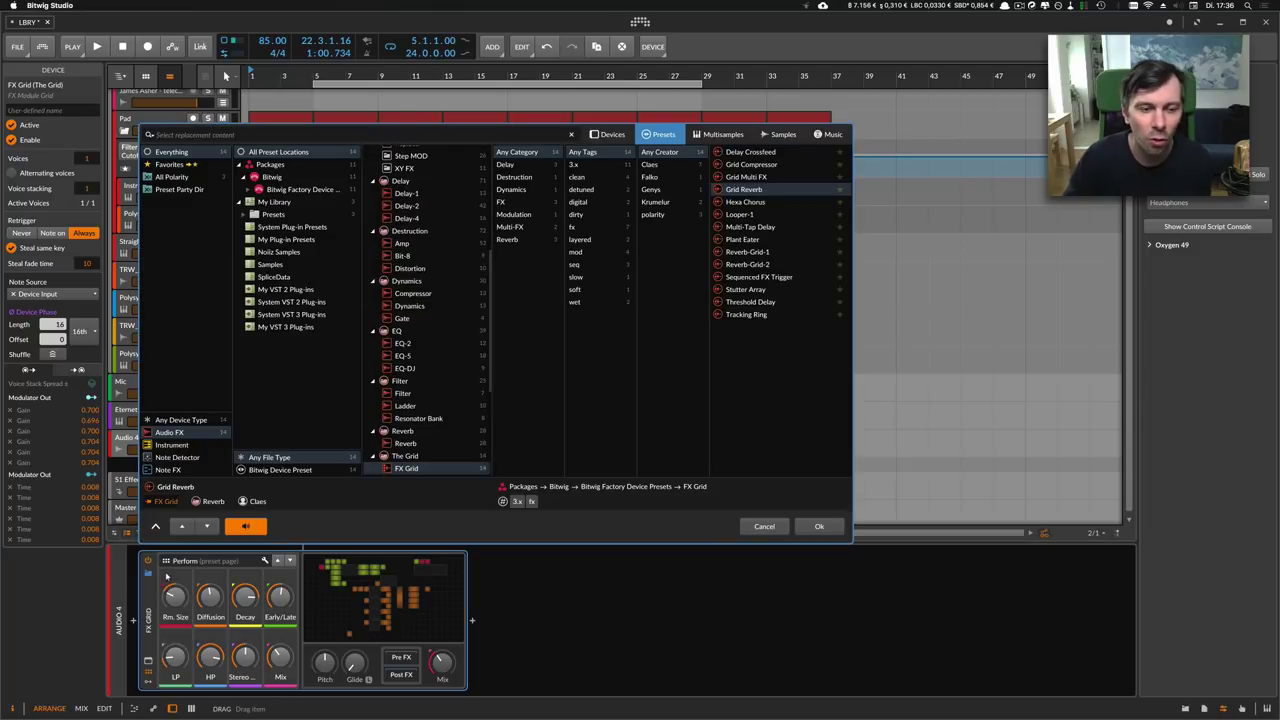
left_click(167, 577)
left_click(386, 600)
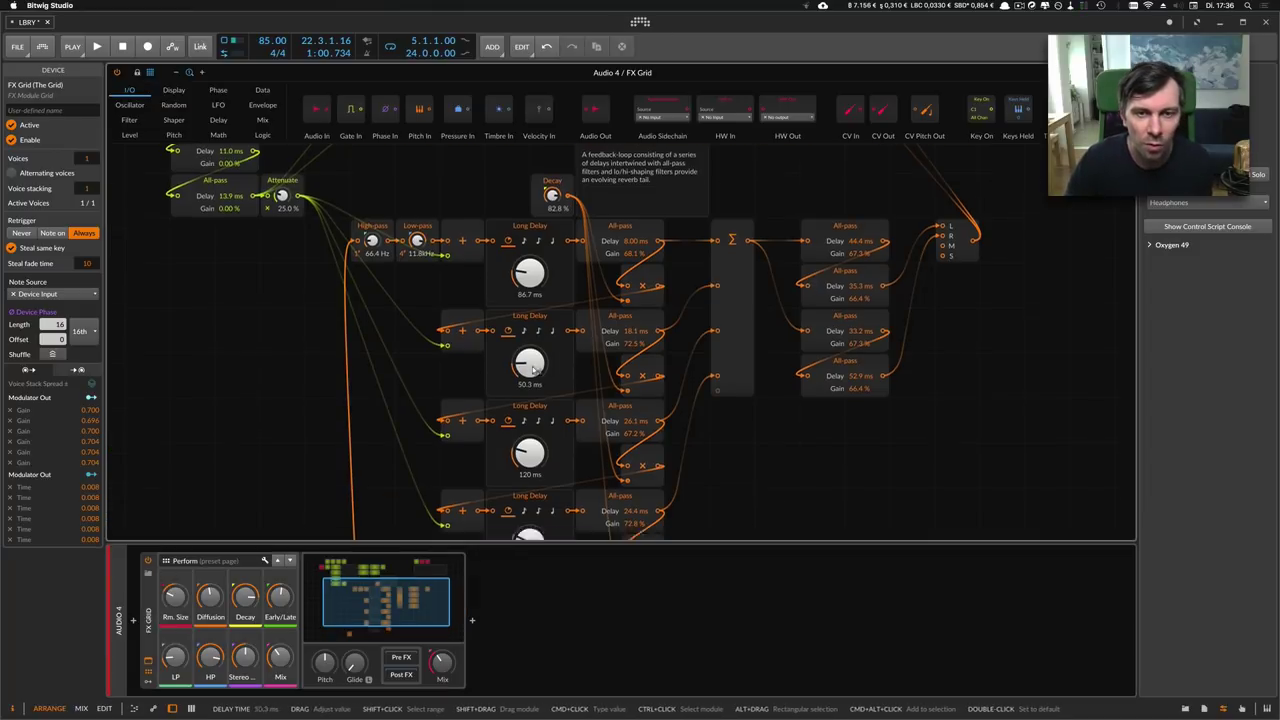
scroll(533, 370, "down", 2)
scroll(500, 366, "up", 5)
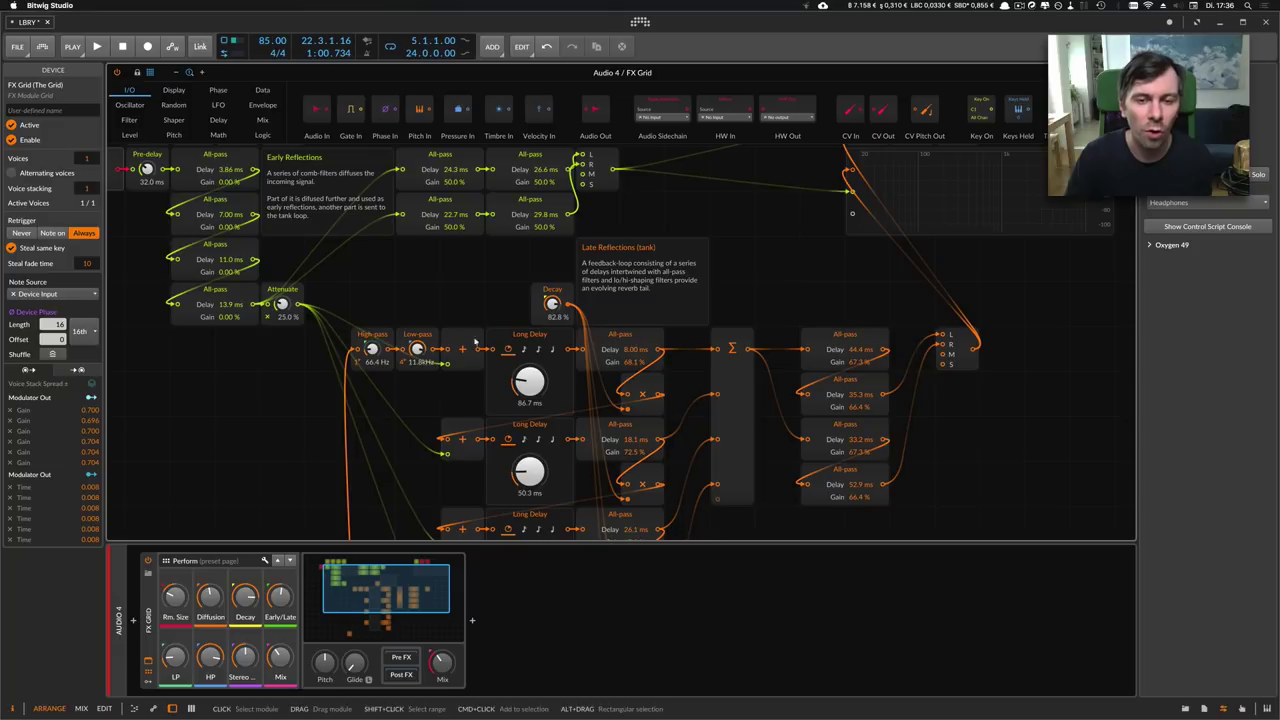
scroll(333, 266, "up", 2)
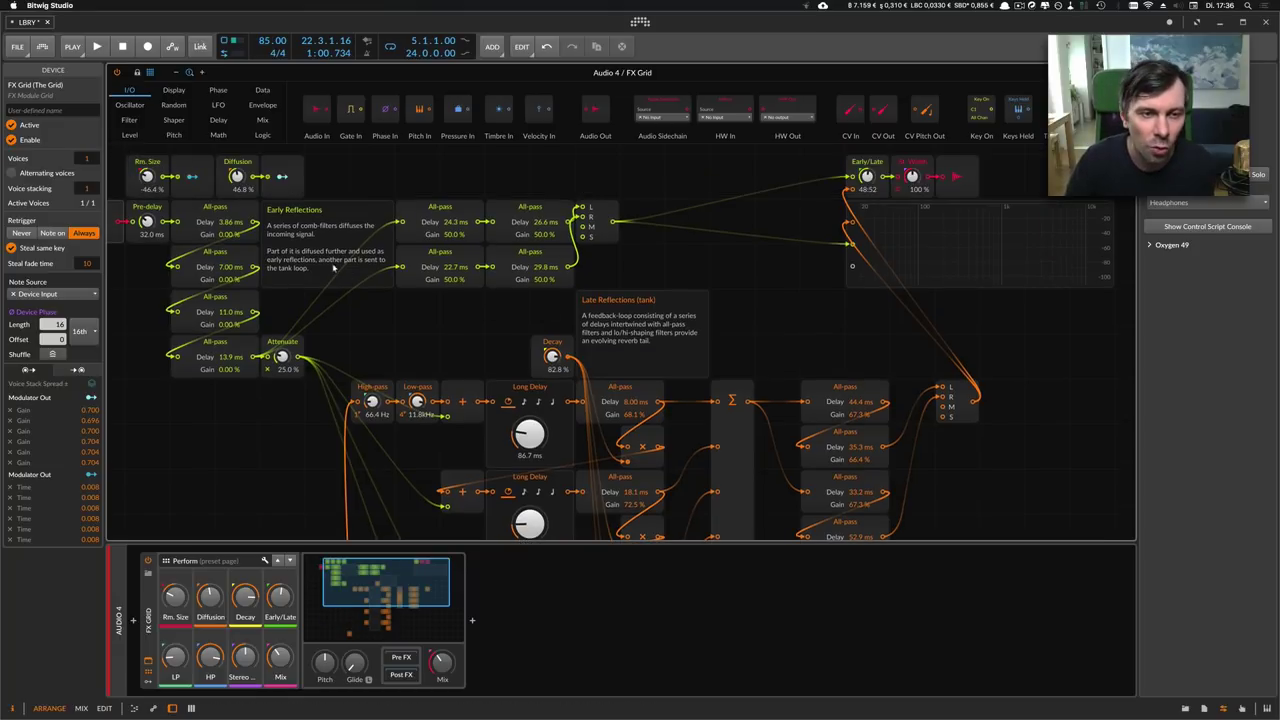
left_click_drag(361, 305, 420, 275)
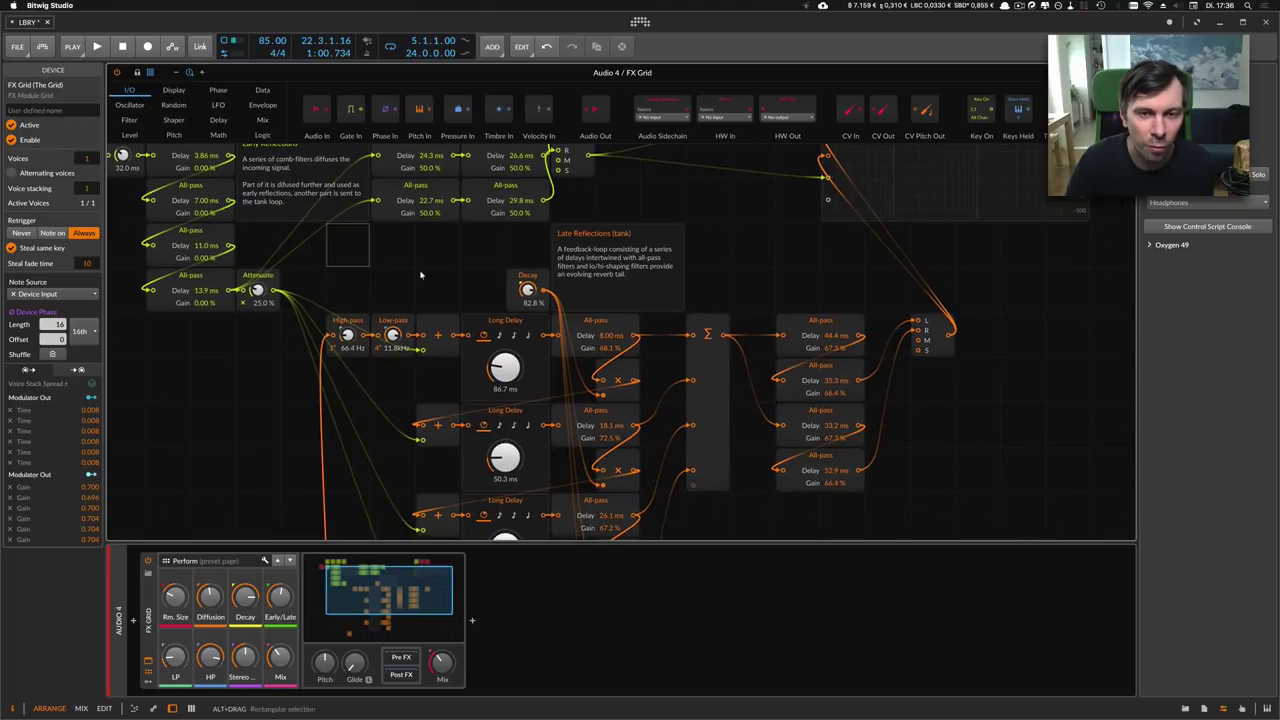
- Swap Audio 4's Grid Reverb for the Looper-1 preset from My Library and expand its patch
key("Escape")
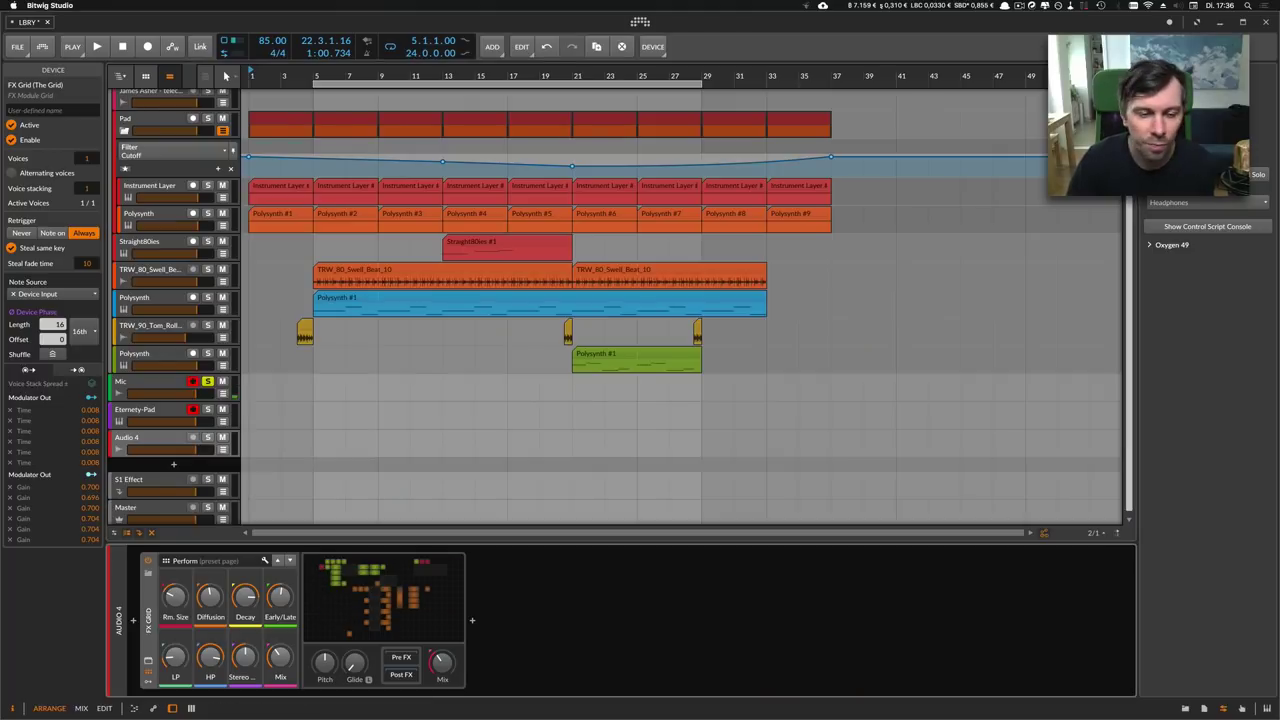
left_click(152, 580)
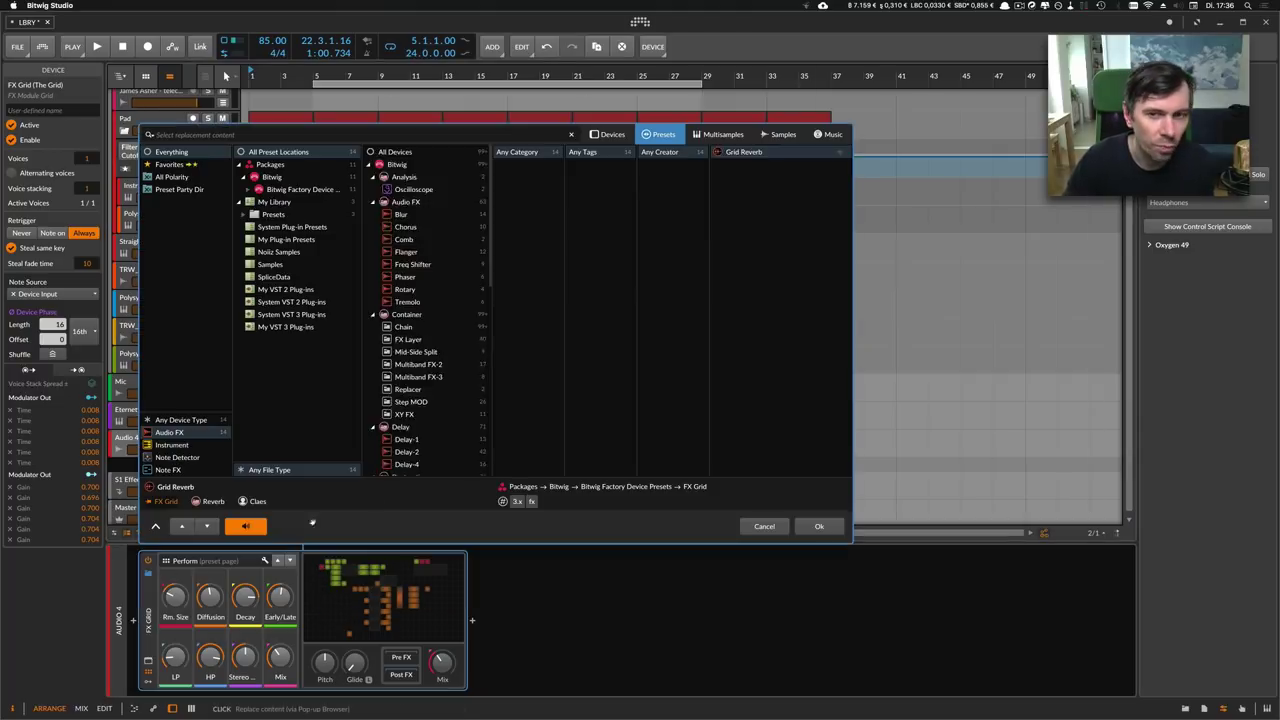
left_click(745, 215)
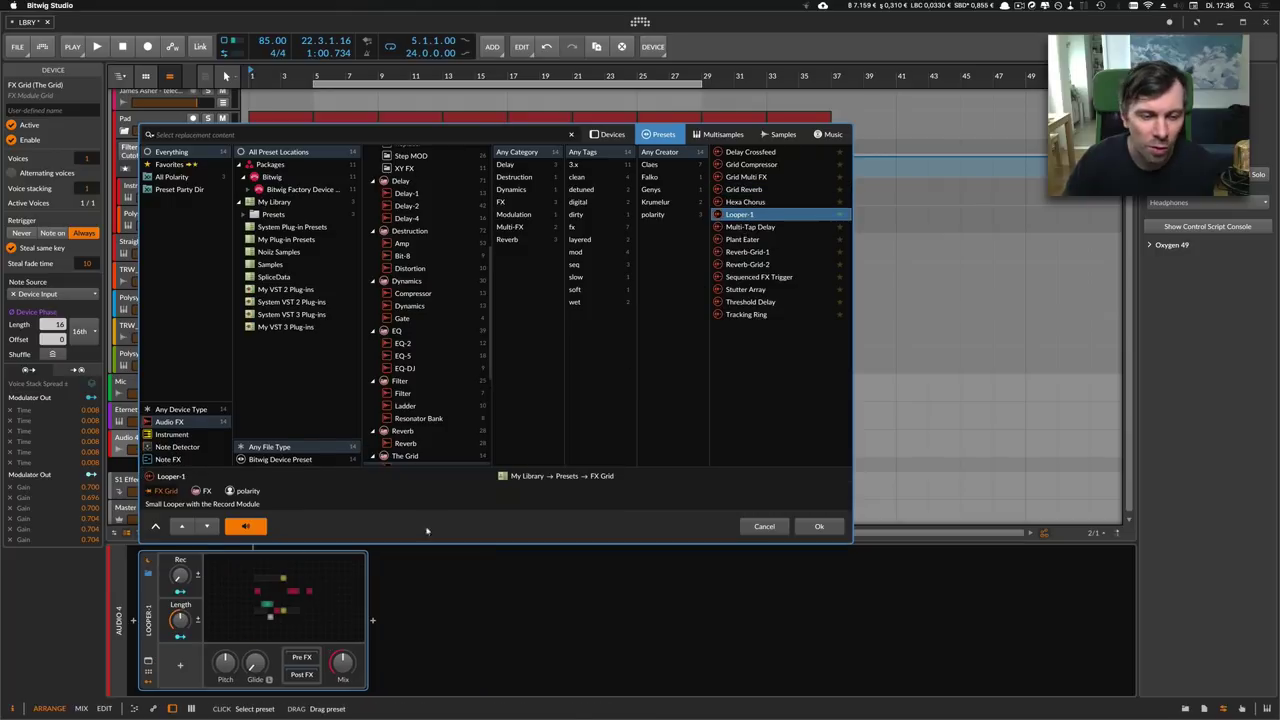
key("Return")
left_click(148, 665)
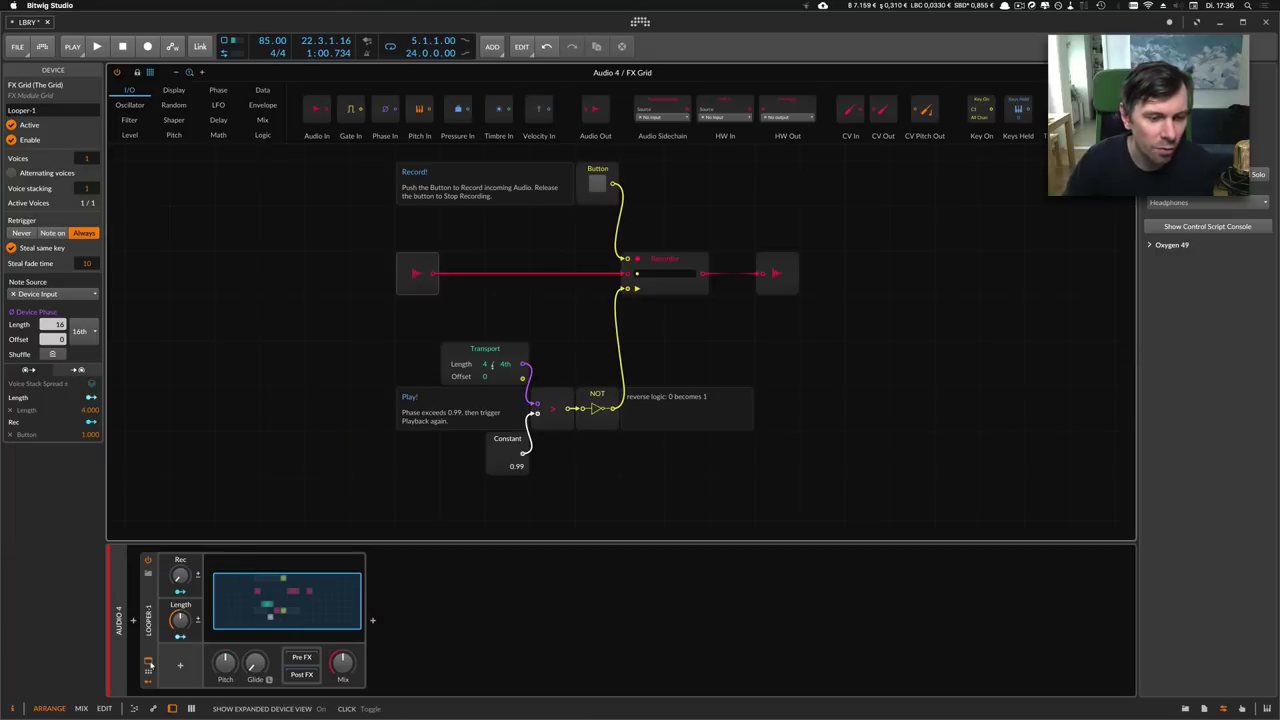
scroll(332, 356, "up", 1)
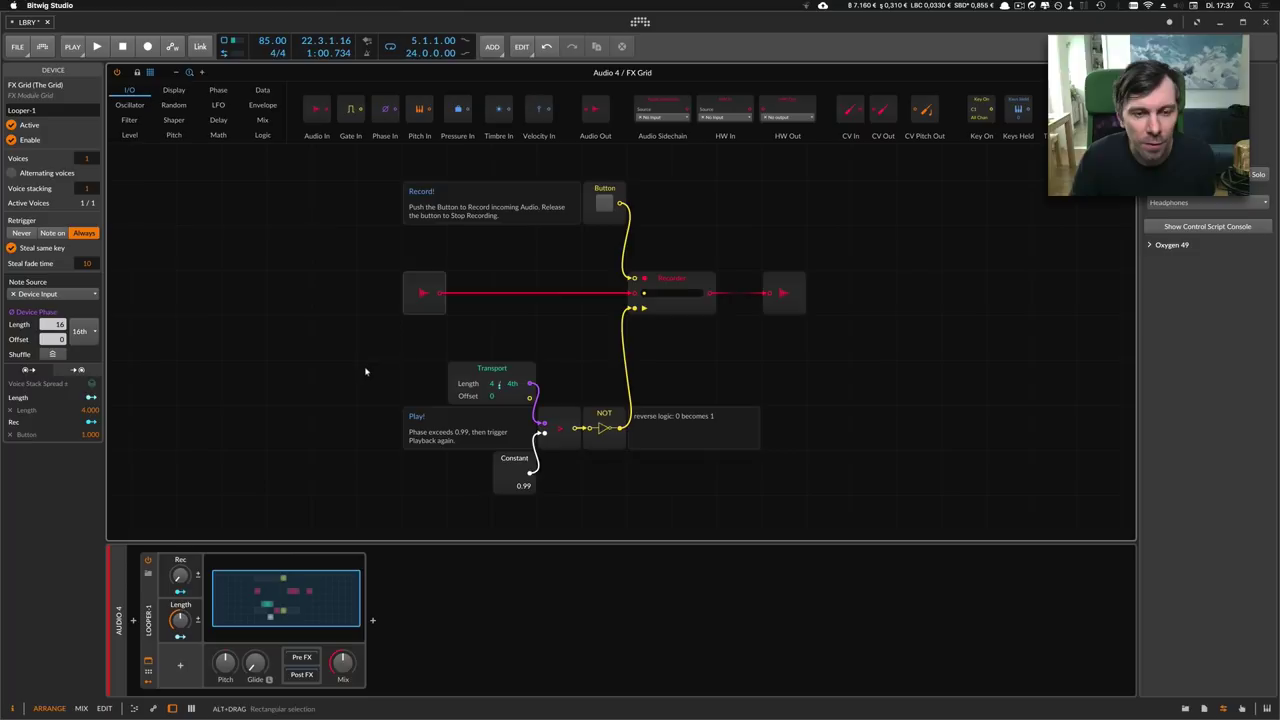
left_click(365, 371)
left_click(459, 218)
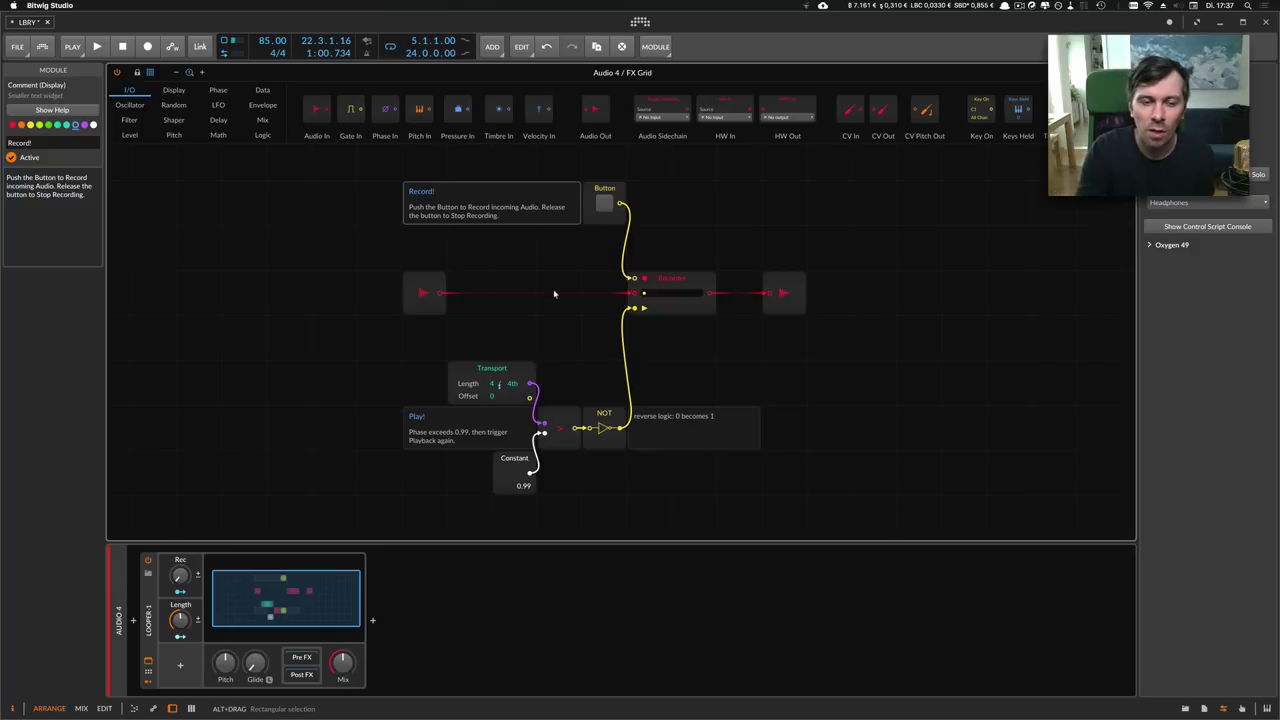
left_click(554, 293)
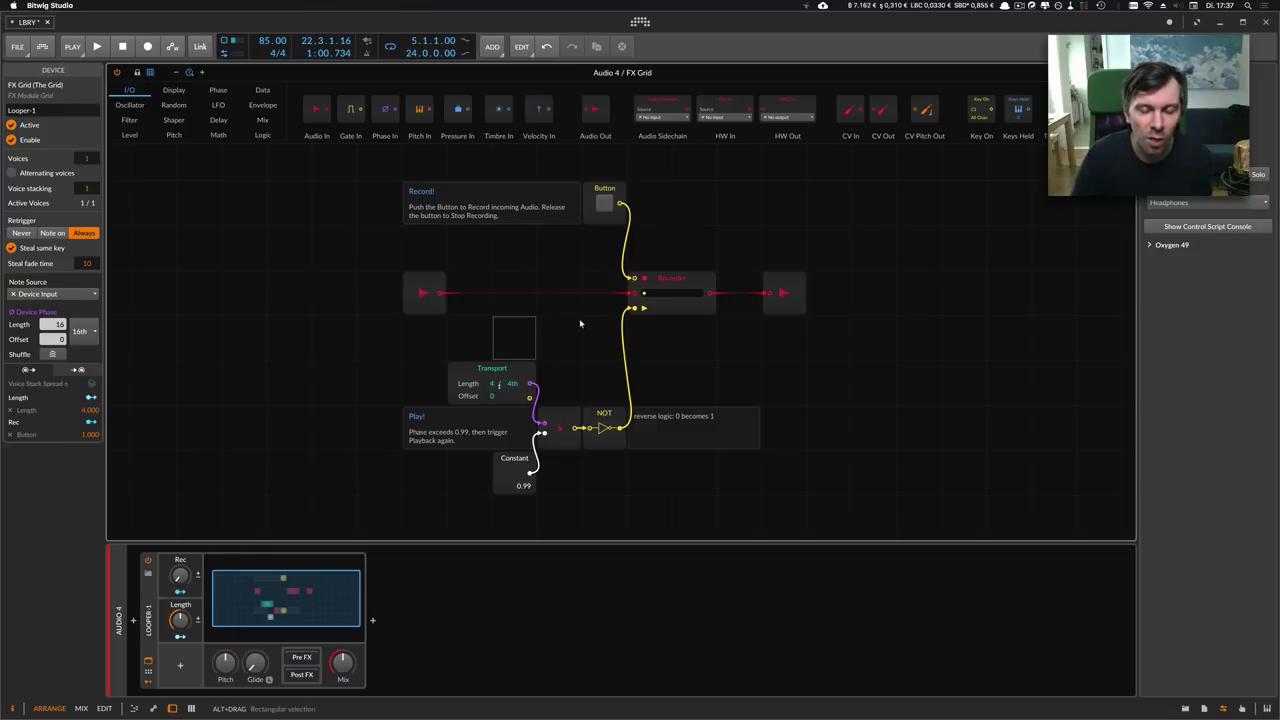
left_click(660, 300)
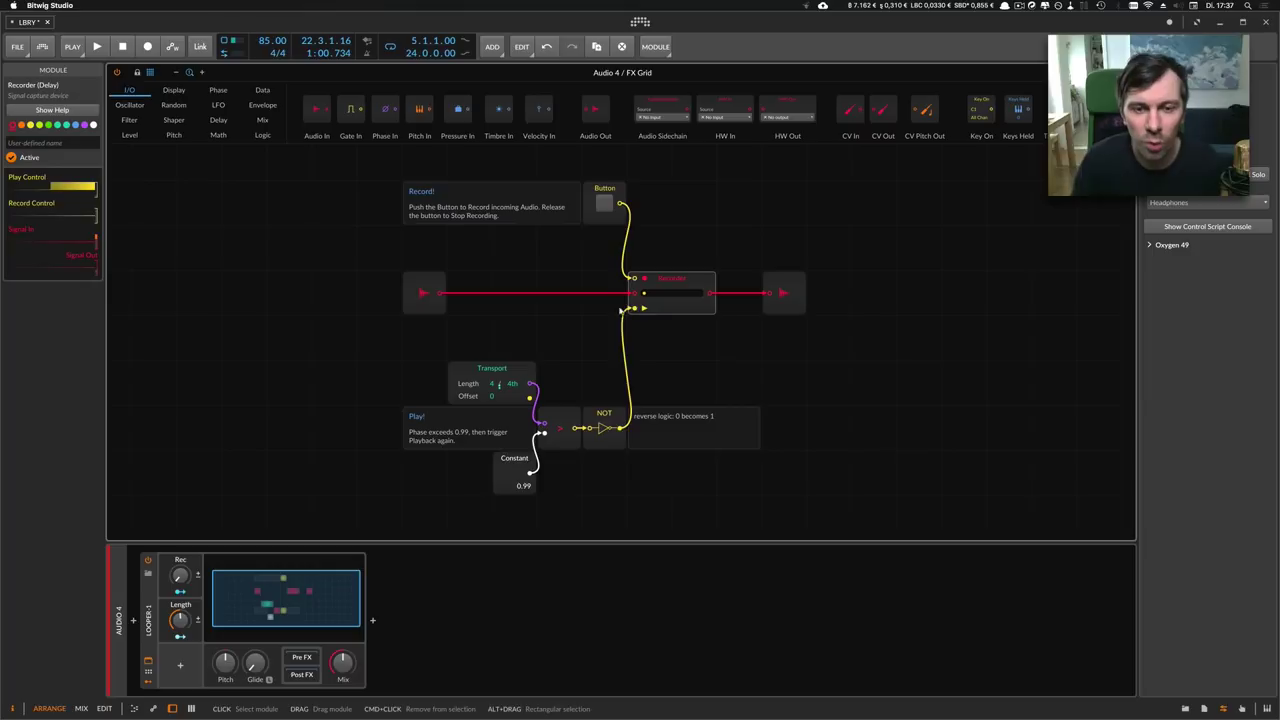
left_click(552, 336)
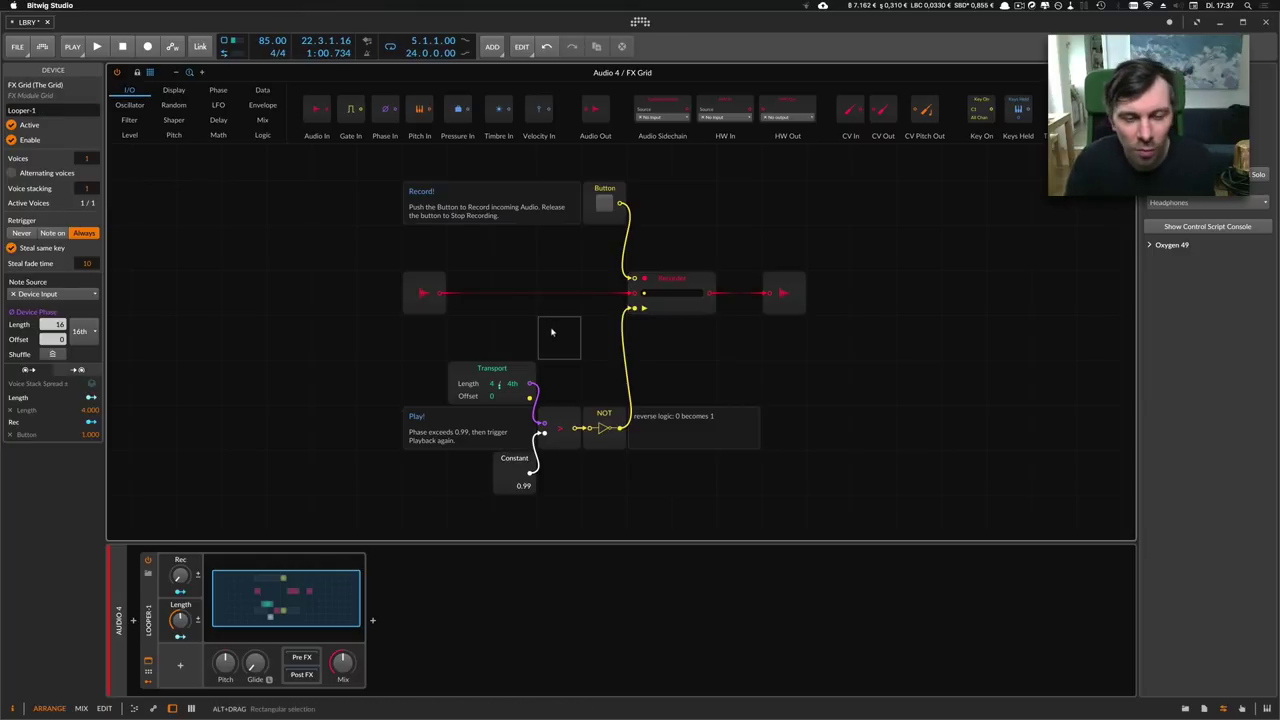
left_click(500, 367)
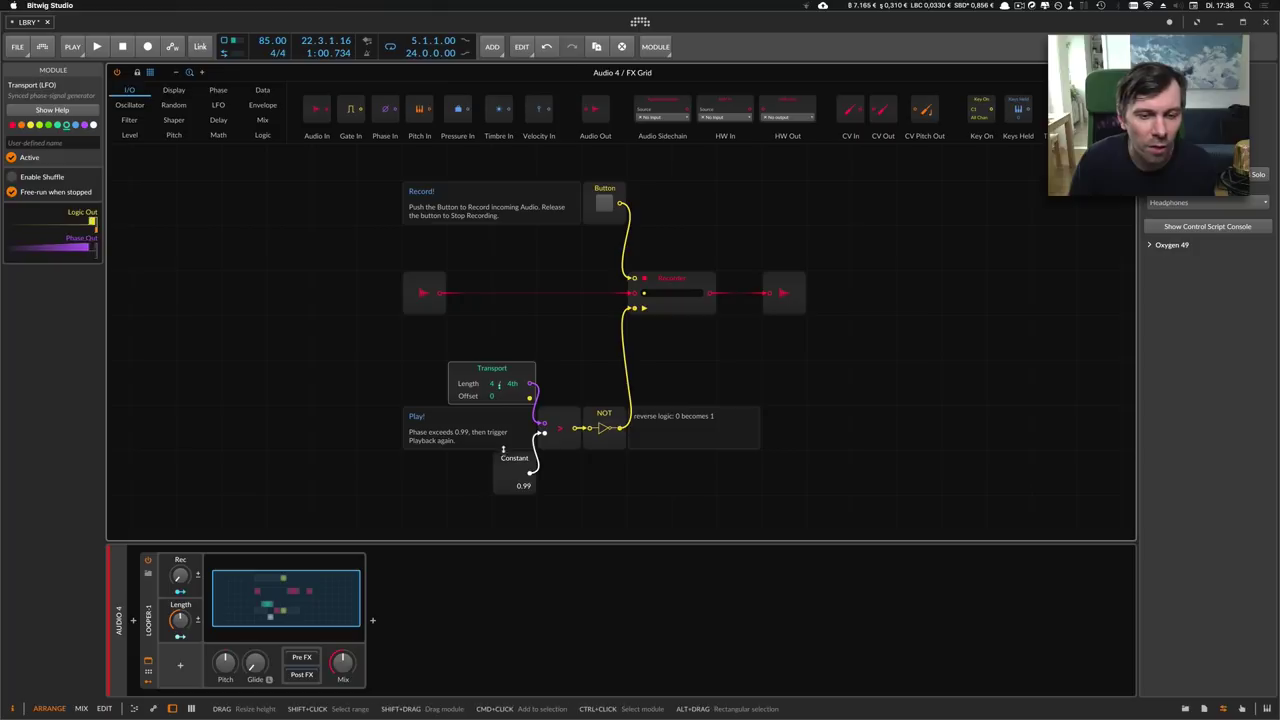
left_click(504, 455)
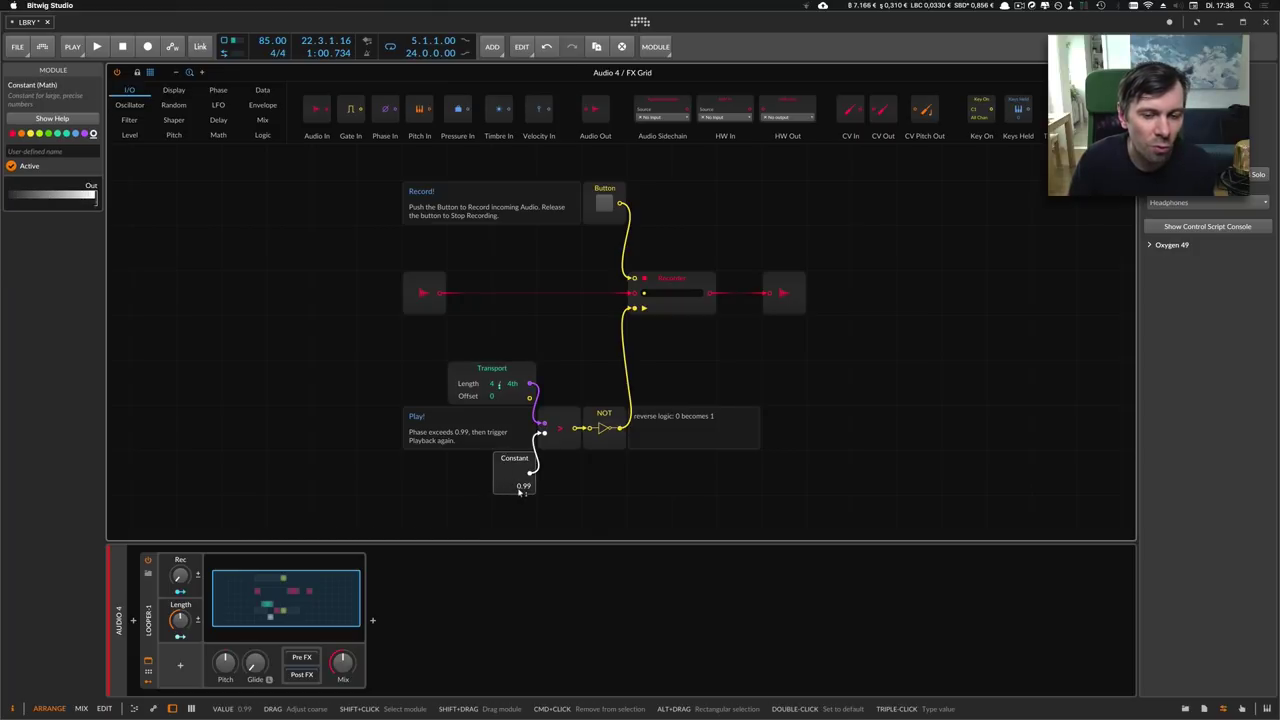
left_click(563, 427)
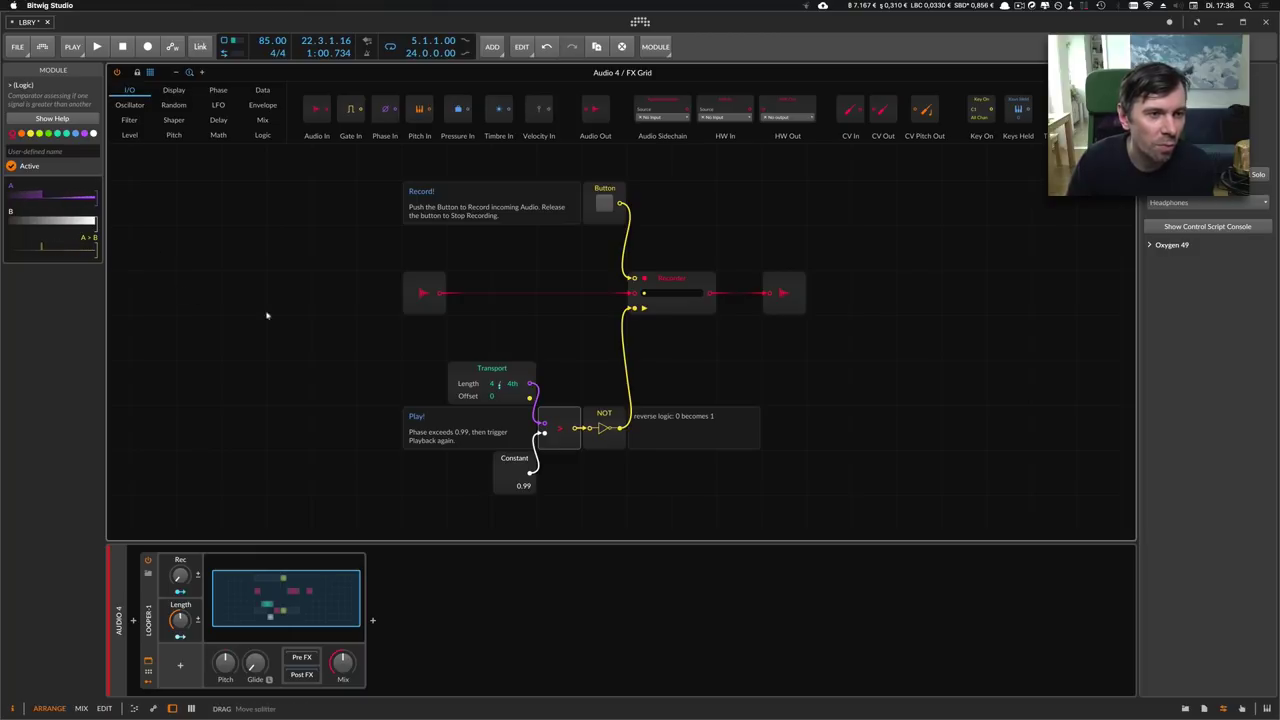
left_click(485, 372)
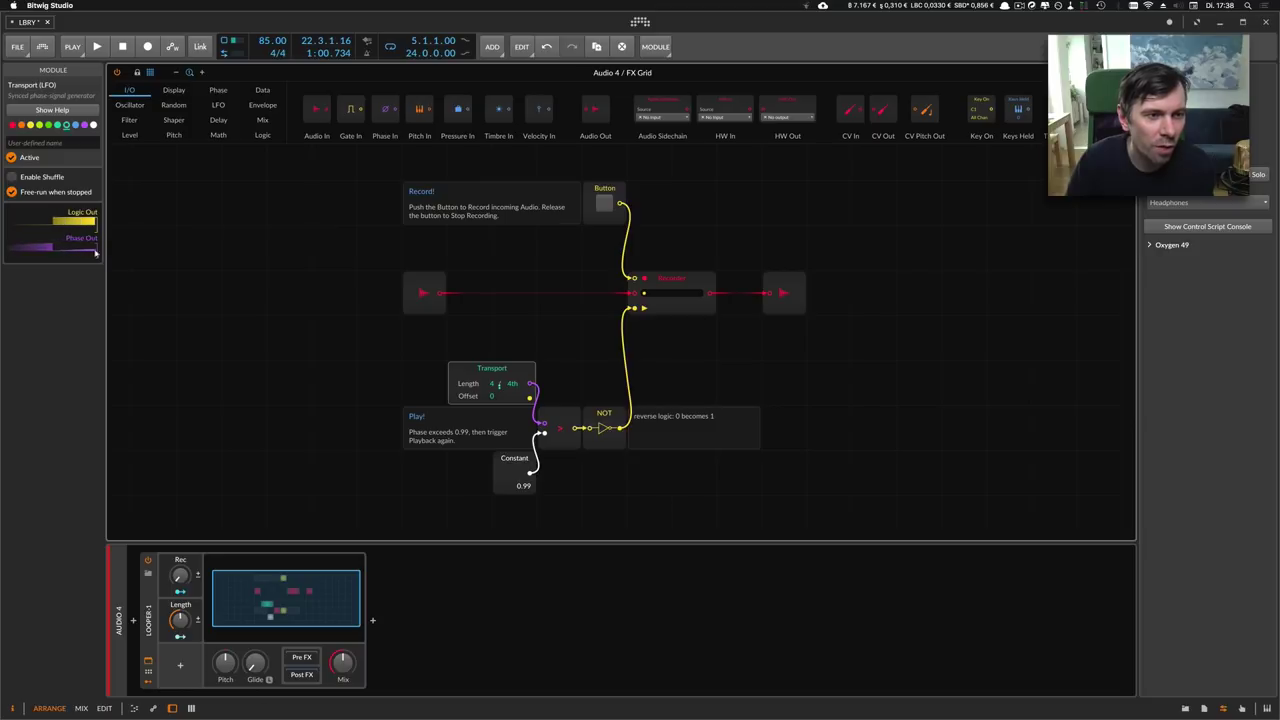
left_click(564, 425)
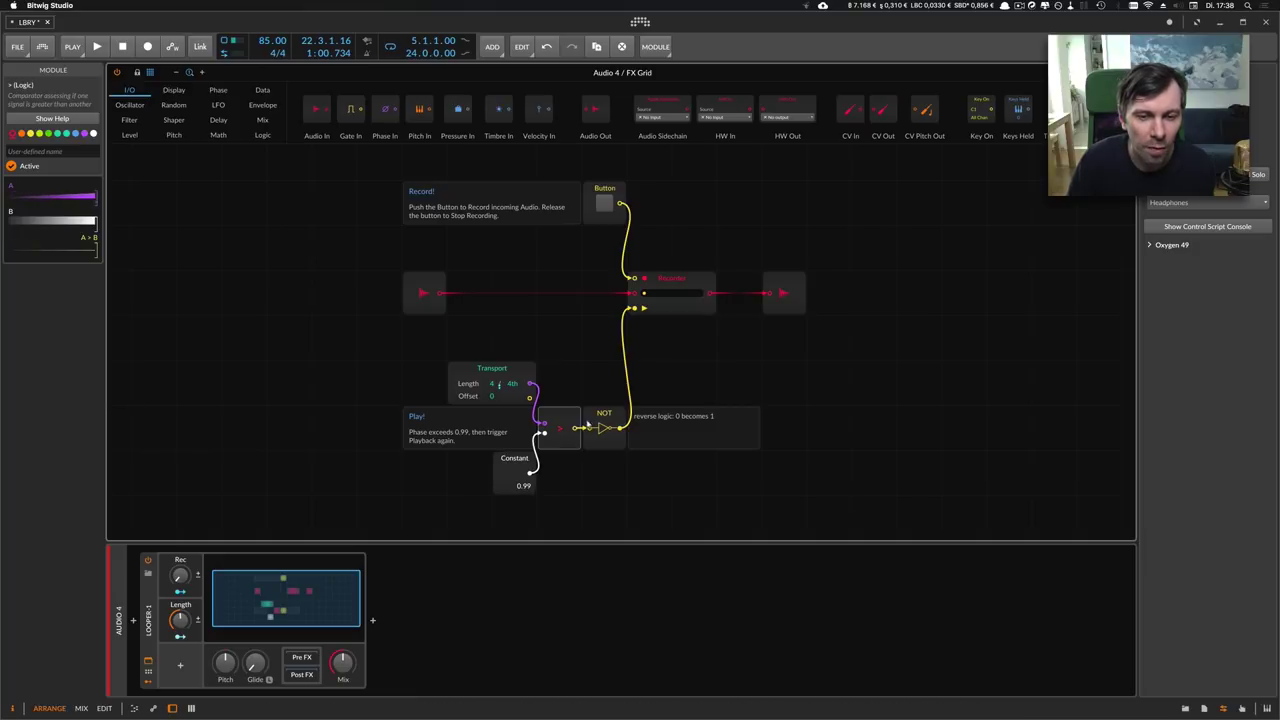
left_click(590, 425)
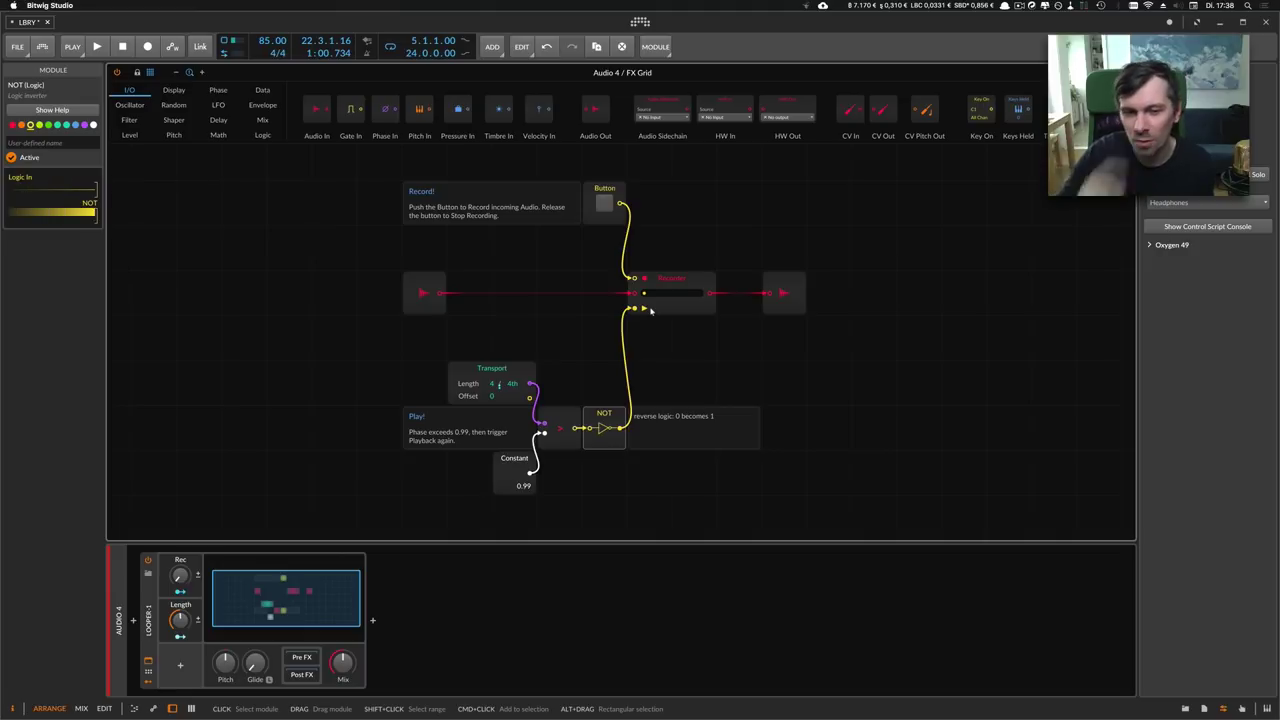
left_click(683, 420)
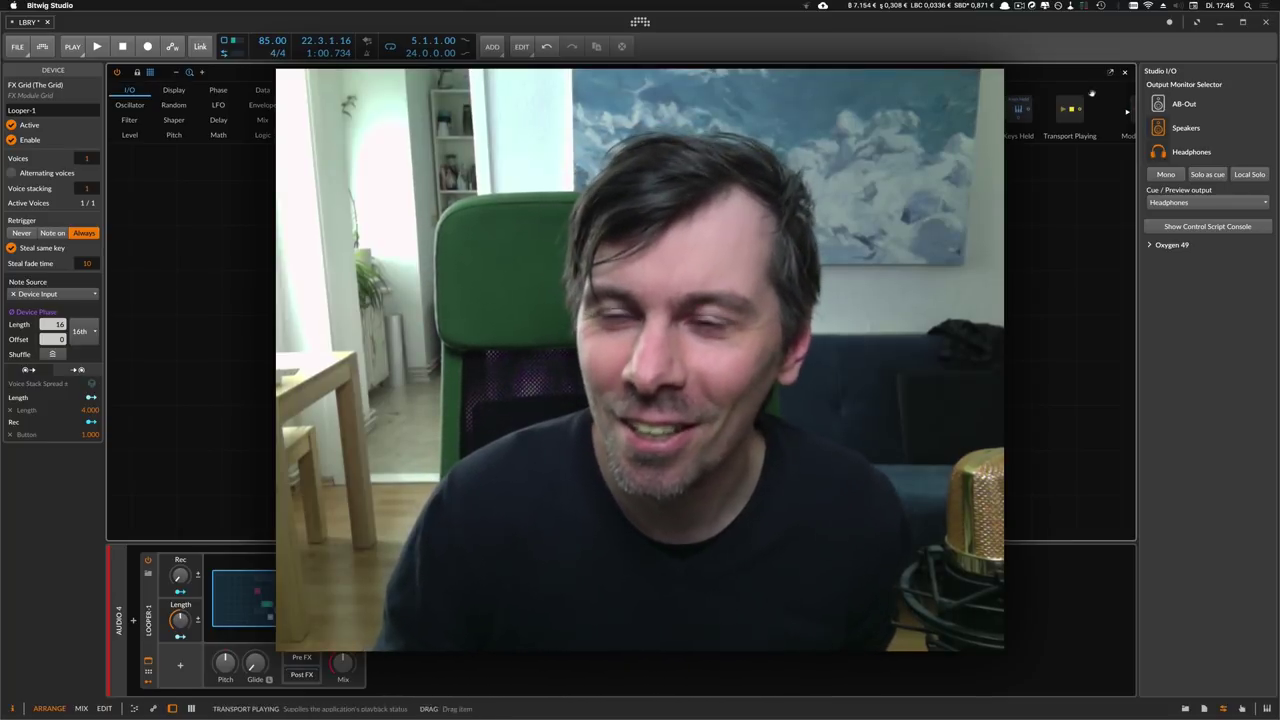
- Leave the Looper grid editor, zoom the timeline, and select Eternety-Pad to show its Polysynth, EQ-2, FX Grid and Filter chain
left_click(1124, 72)
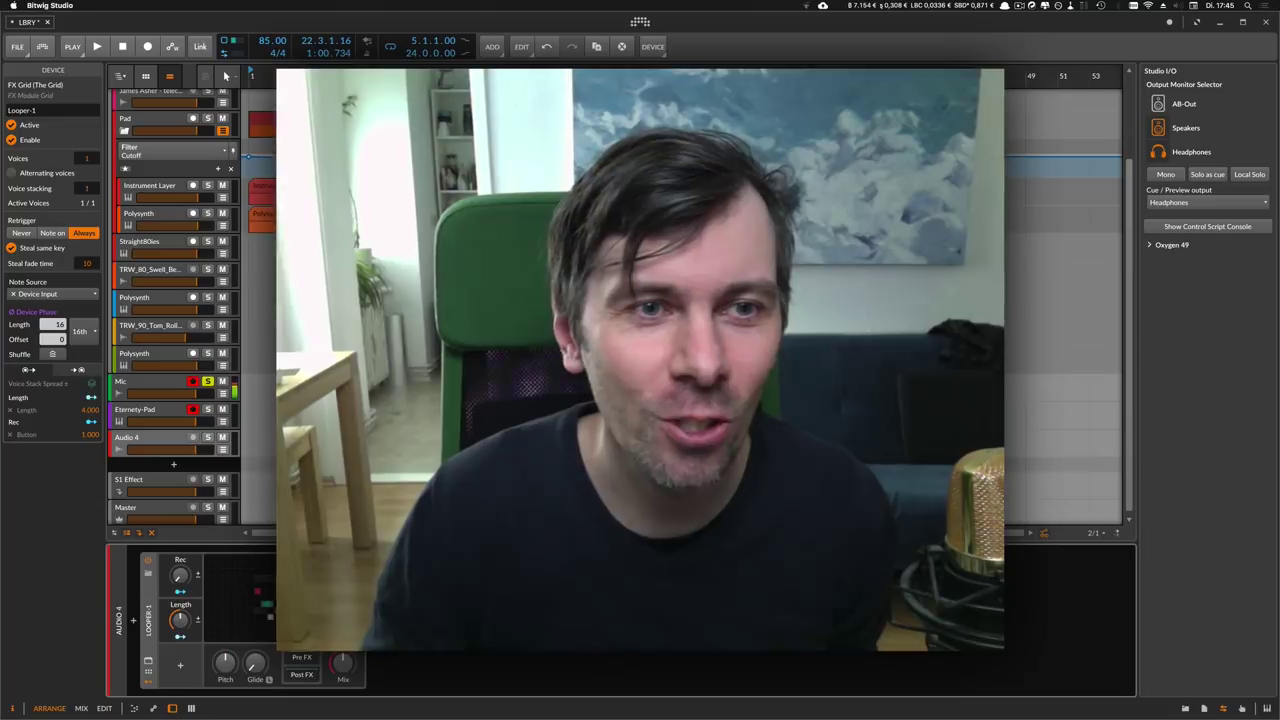
scroll(213, 150, "up", 3)
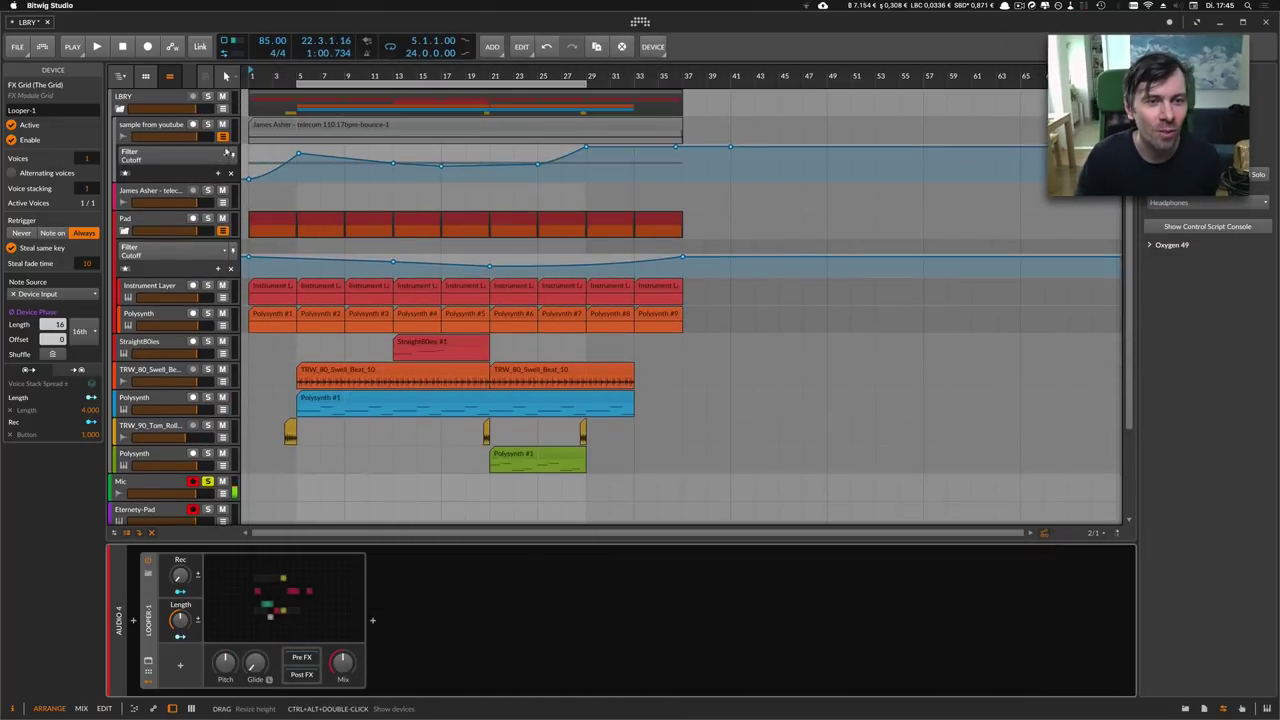
left_click_drag(277, 75, 290, 80)
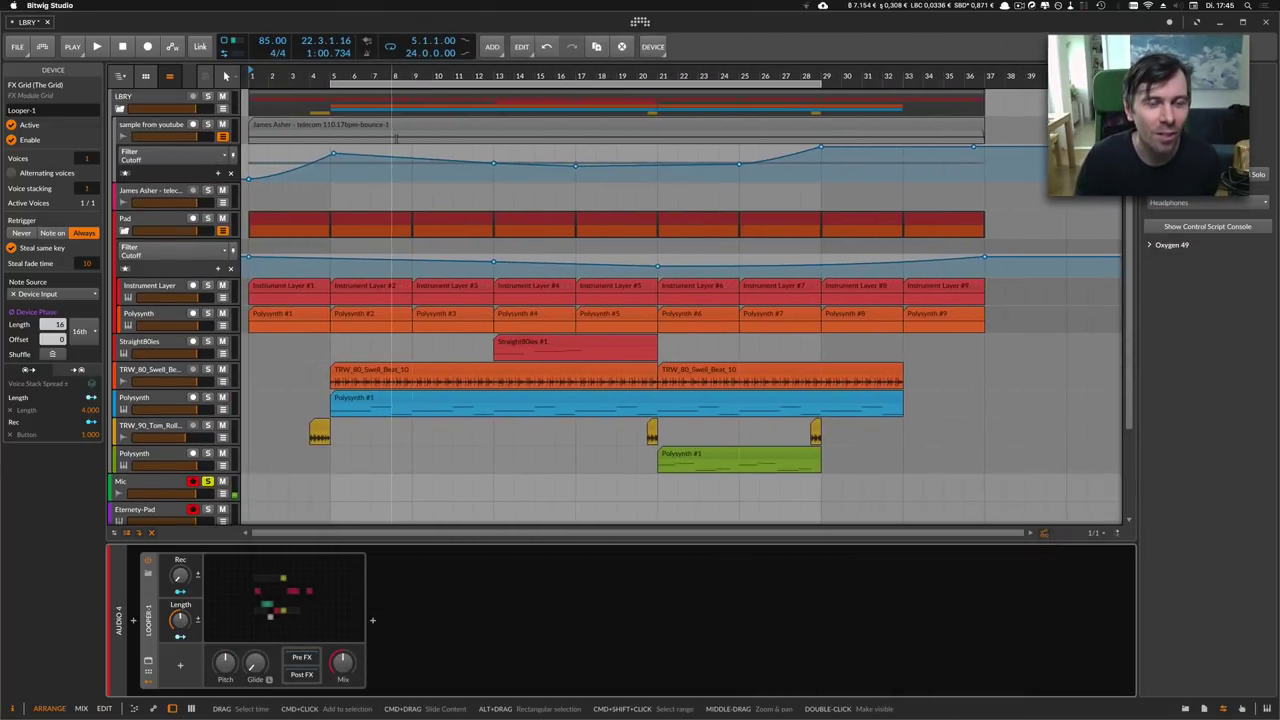
scroll(380, 160, "down", 2)
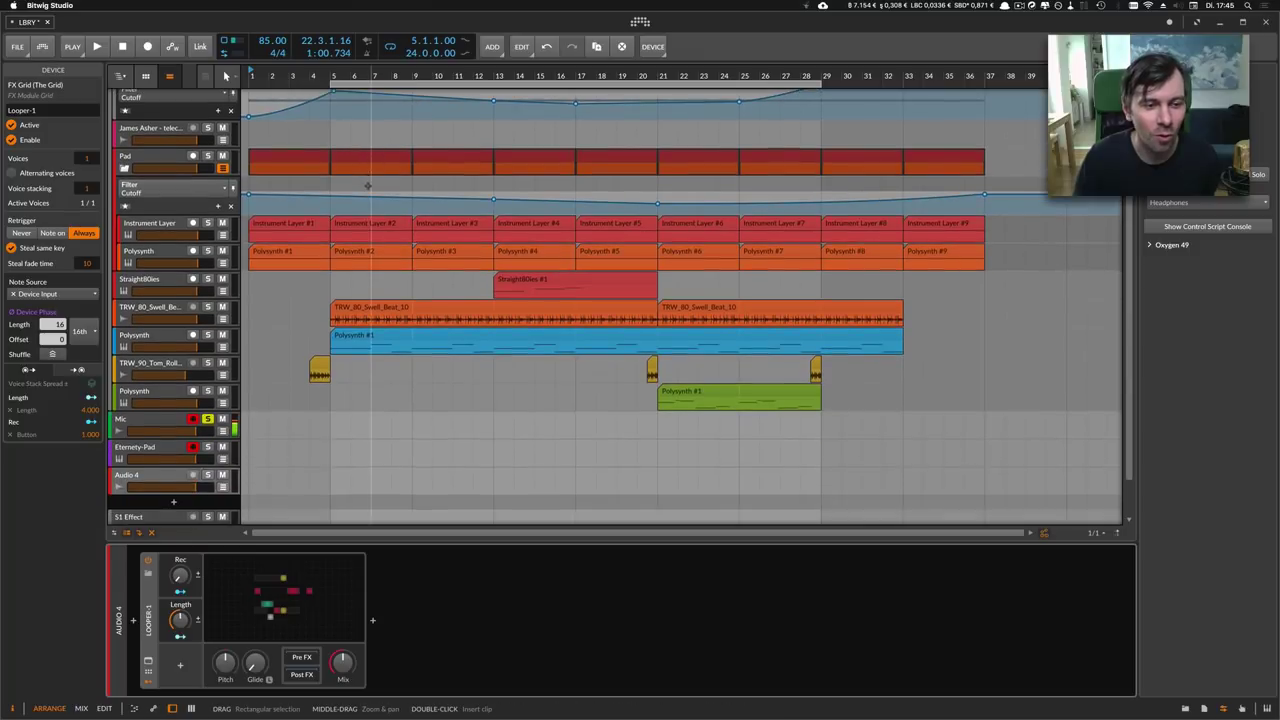
scroll(340, 190, "up", 2)
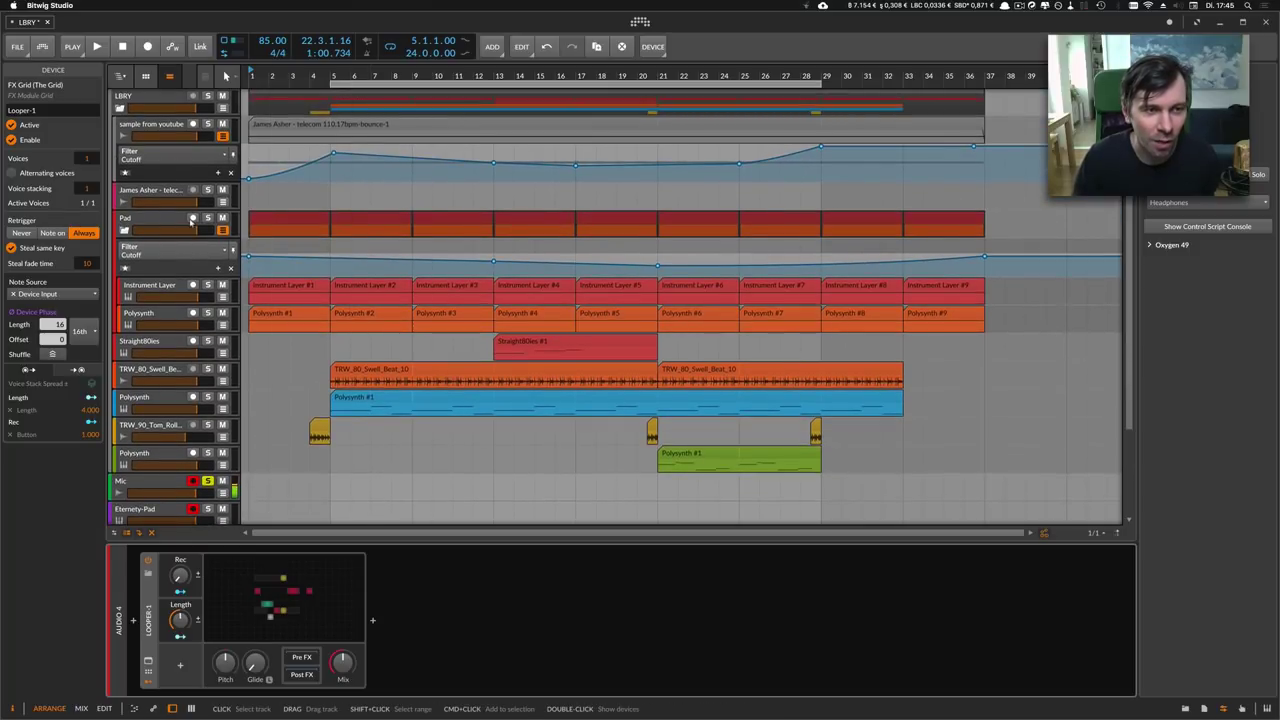
scroll(193, 264, "down", 2)
scroll(193, 264, "down", 1)
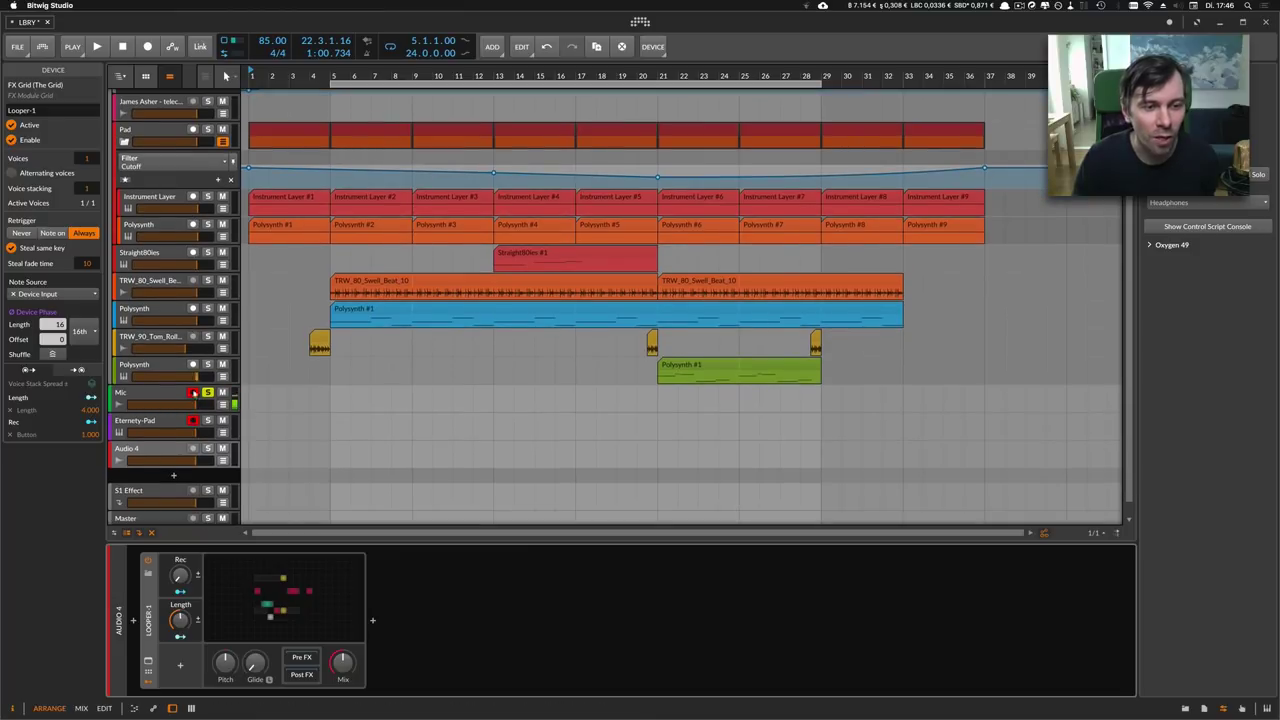
left_click(160, 421)
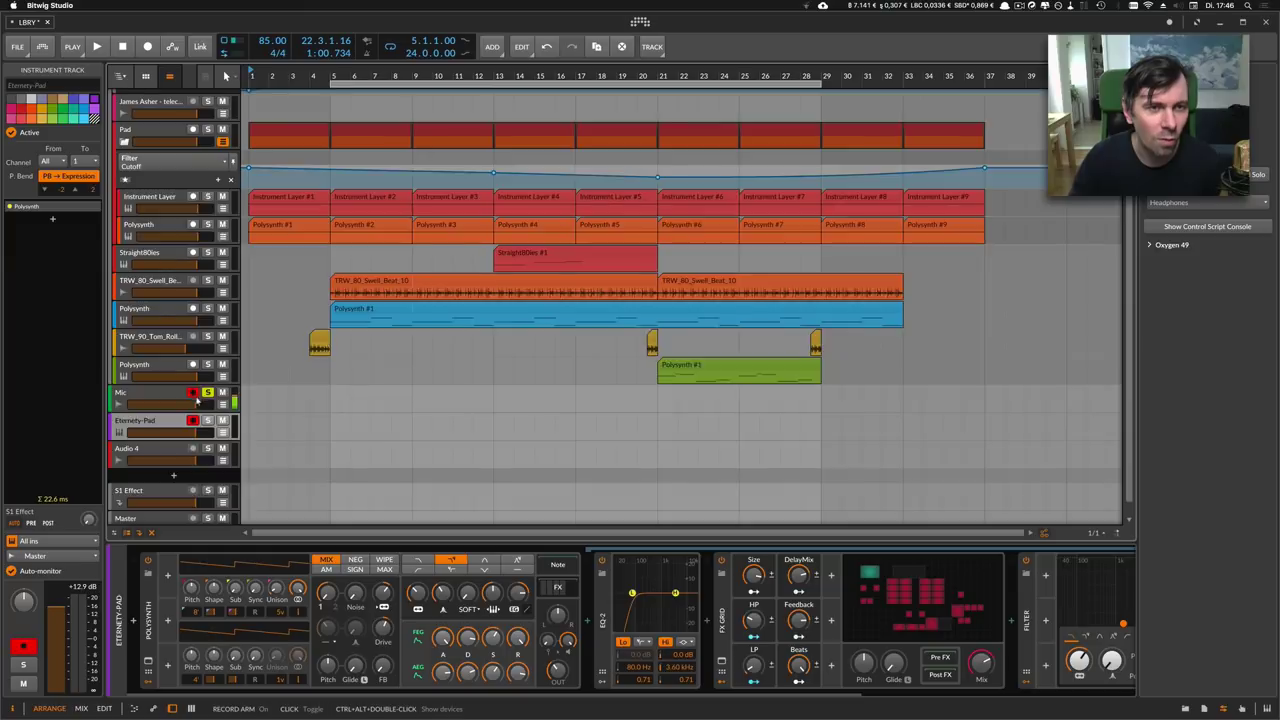
scroll(193, 397, "up", 3)
scroll(185, 412, "down", 3)
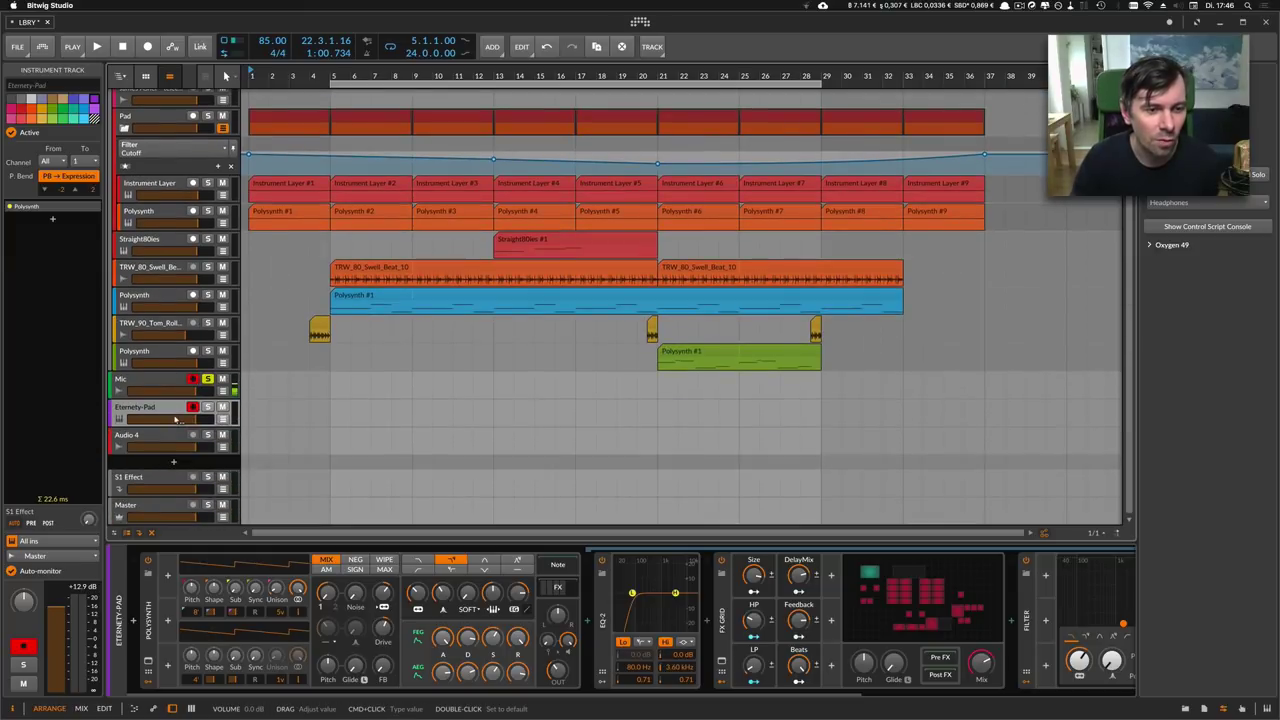